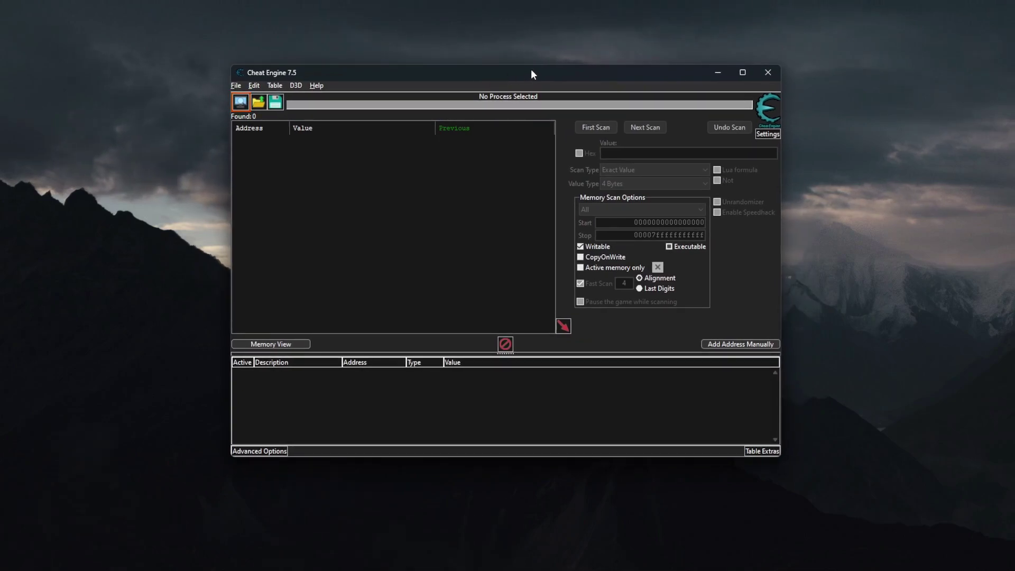
{"action": "mouse_move", "coordinate": [532, 73]}
{"action": "left_mouse_down"}
{"action": "mouse_move", "coordinate": [531, 98]}
{"action": "mouse_move", "coordinate": [539, 89]}
{"action": "left_mouse_up"}
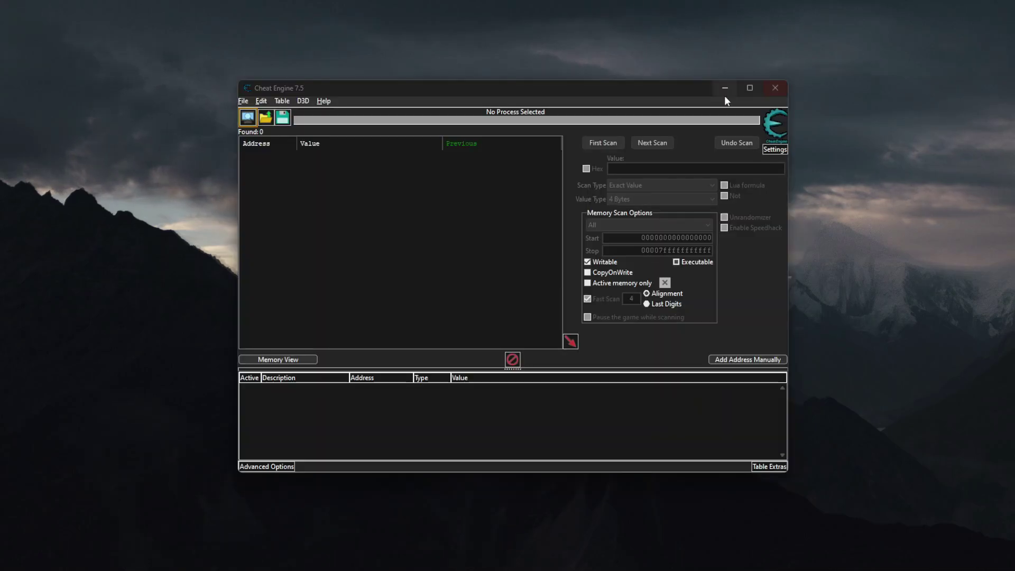
{"action": "left_click_drag", "start_coordinate": [495, 91], "coordinate": [278, 17]}
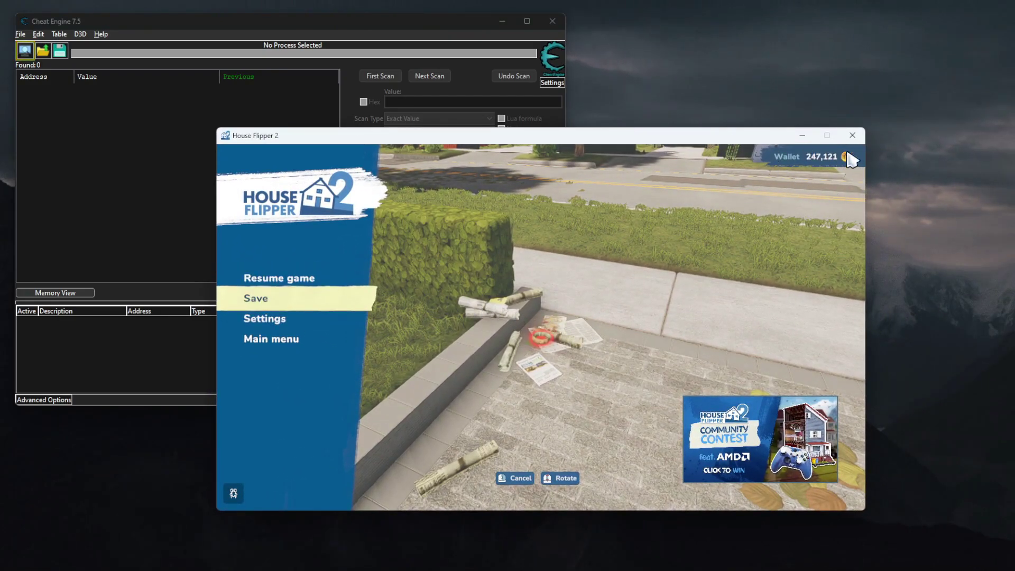
{"action": "left_click_drag", "start_coordinate": [691, 141], "coordinate": [755, 130]}
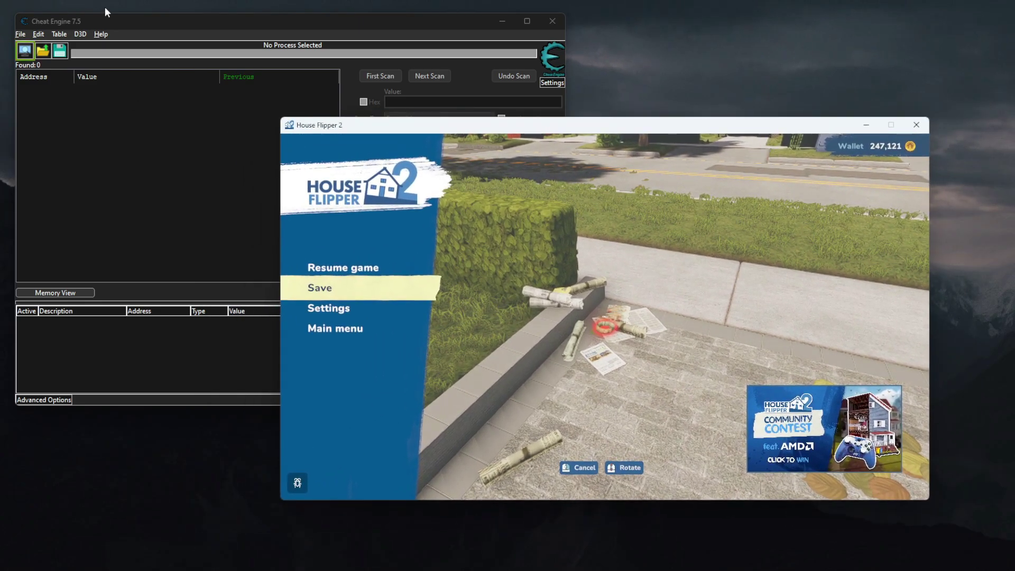
{"action": "left_click_drag", "start_coordinate": [177, 13], "coordinate": [601, 13]}
{"action": "left_click_drag", "start_coordinate": [395, 18], "coordinate": [578, 70]}
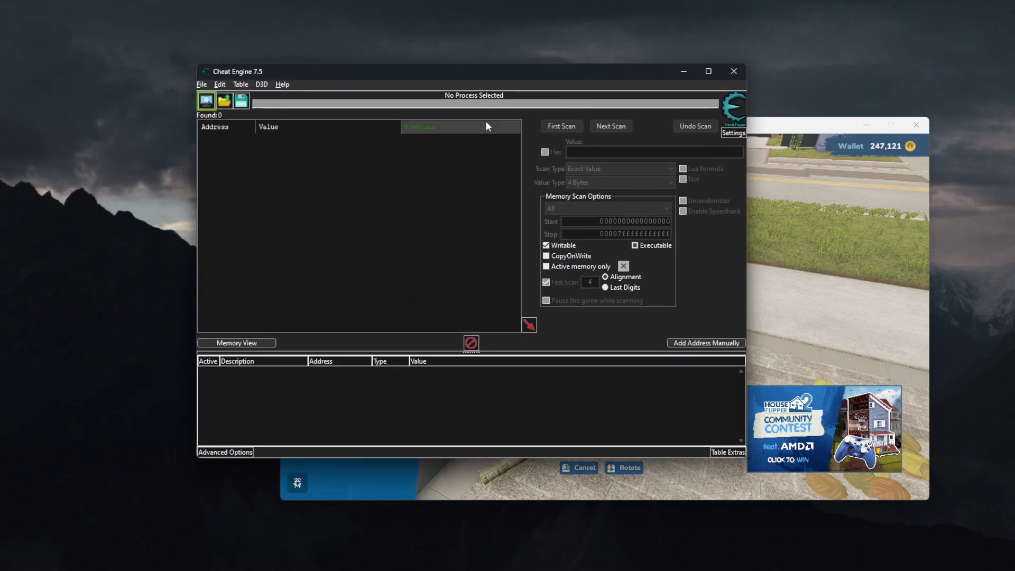
Step: Open the process list and attach to the House Flipper 2 process
{"action": "left_click", "coordinate": [206, 102]}
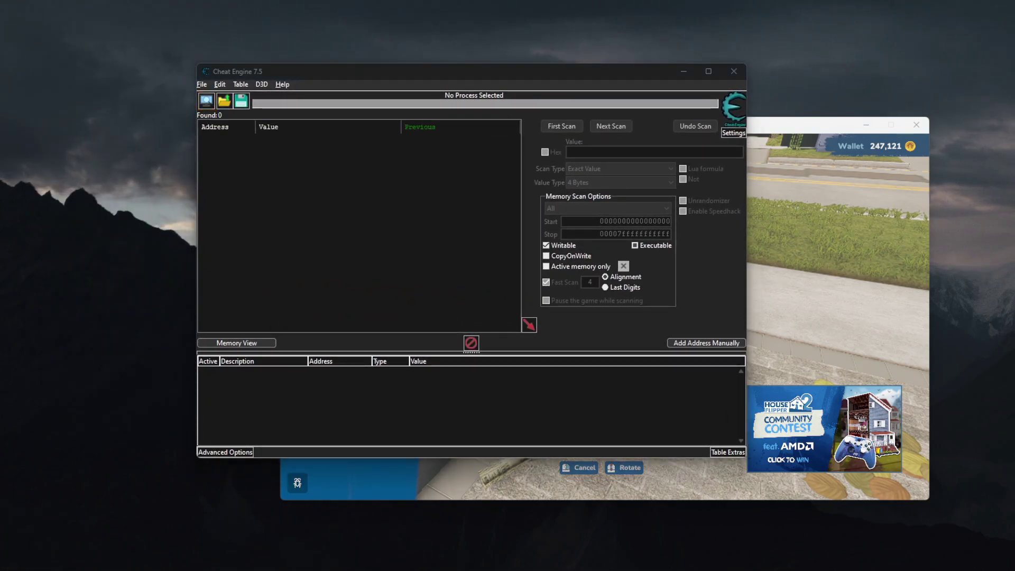
{"action": "left_click_drag", "start_coordinate": [670, 209], "coordinate": [415, 179]}
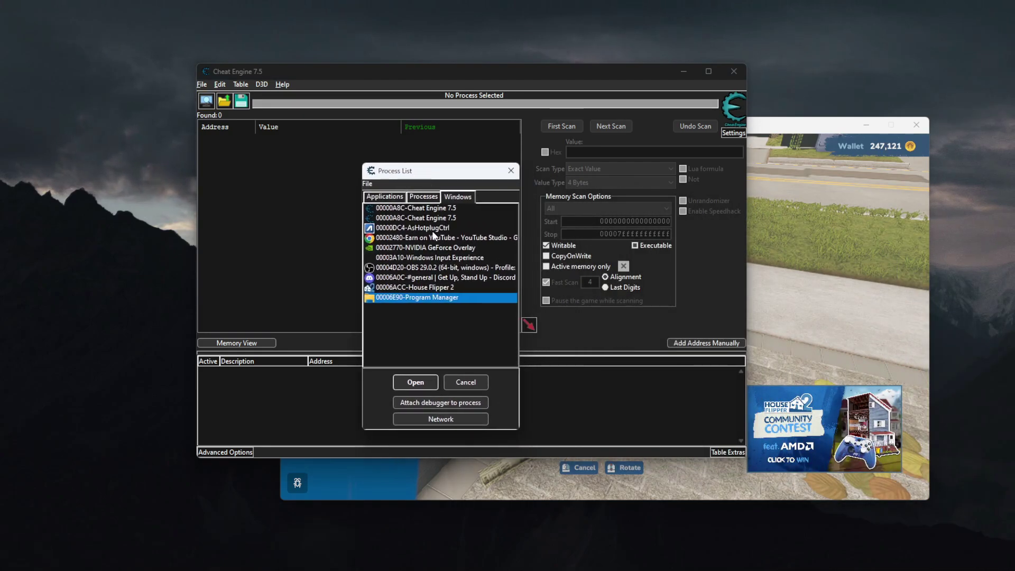
{"action": "left_click", "coordinate": [406, 288]}
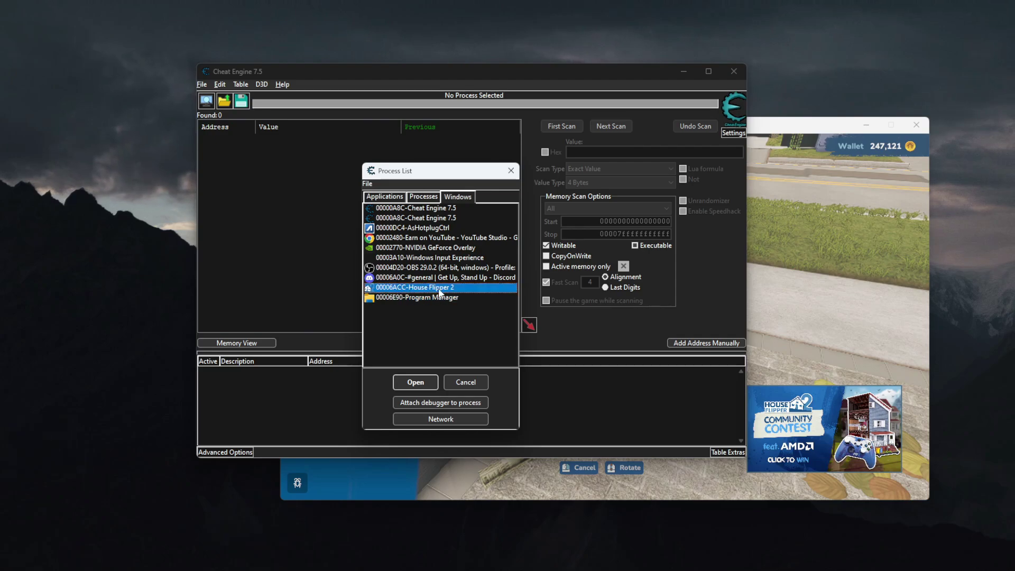
{"action": "double_click", "coordinate": [432, 288]}
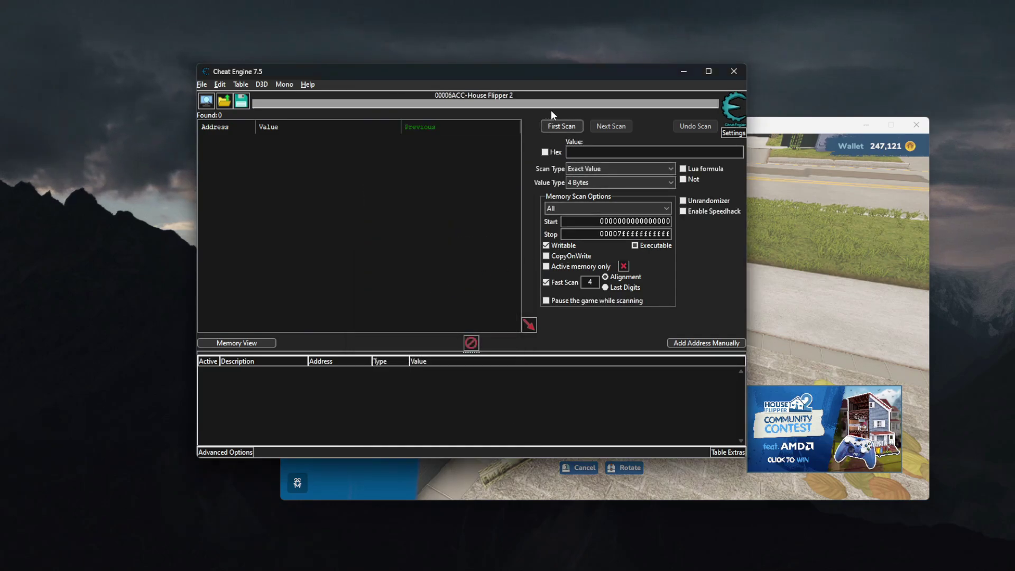
Step: Arrange the Cheat Engine and House Flipper 2 windows so the scan value field and the game's wallet amount are both visible
{"action": "left_click_drag", "start_coordinate": [537, 77], "coordinate": [373, 40]}
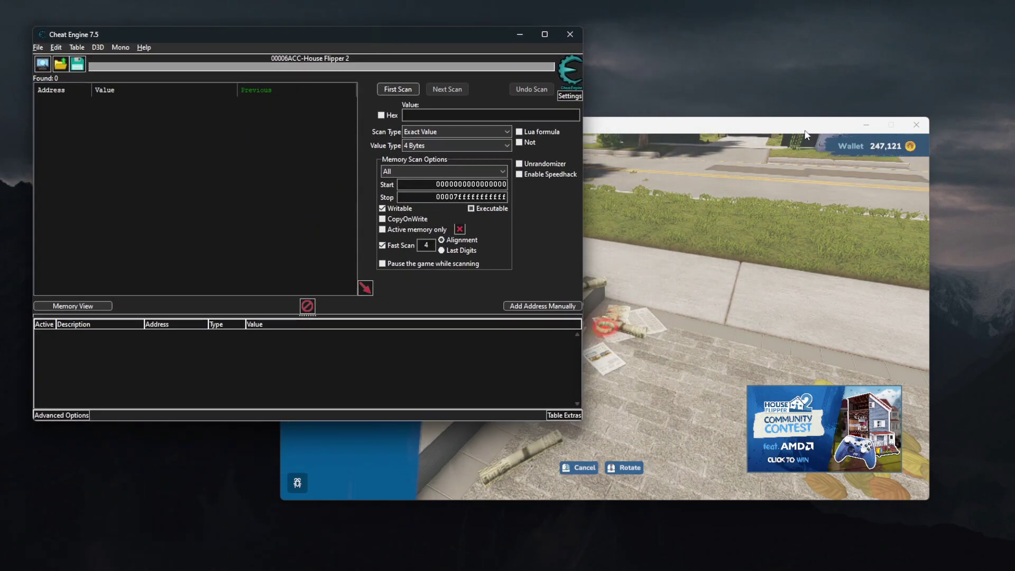
{"action": "left_click", "coordinate": [875, 154]}
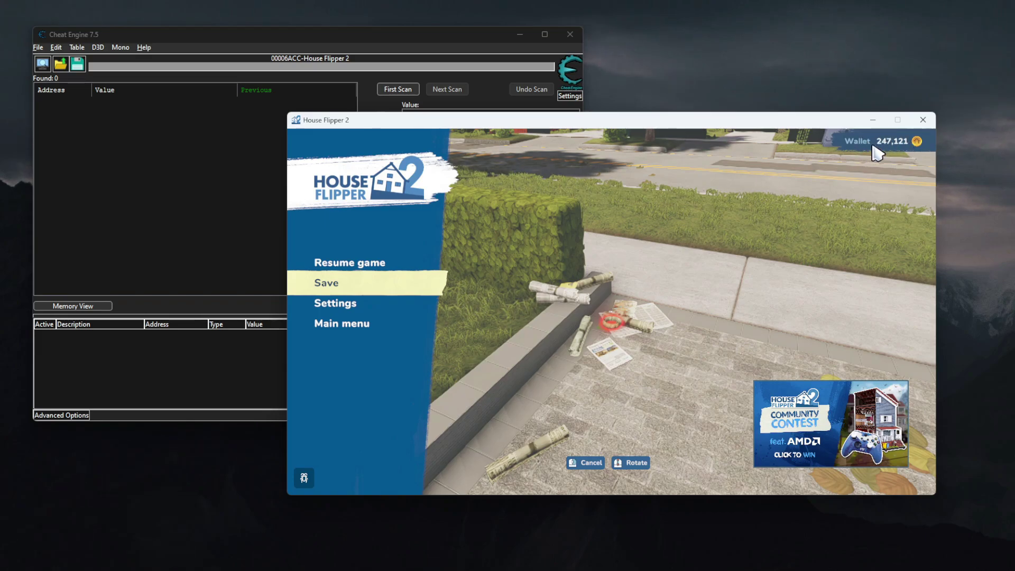
{"action": "left_click_drag", "start_coordinate": [859, 120], "coordinate": [775, 163]}
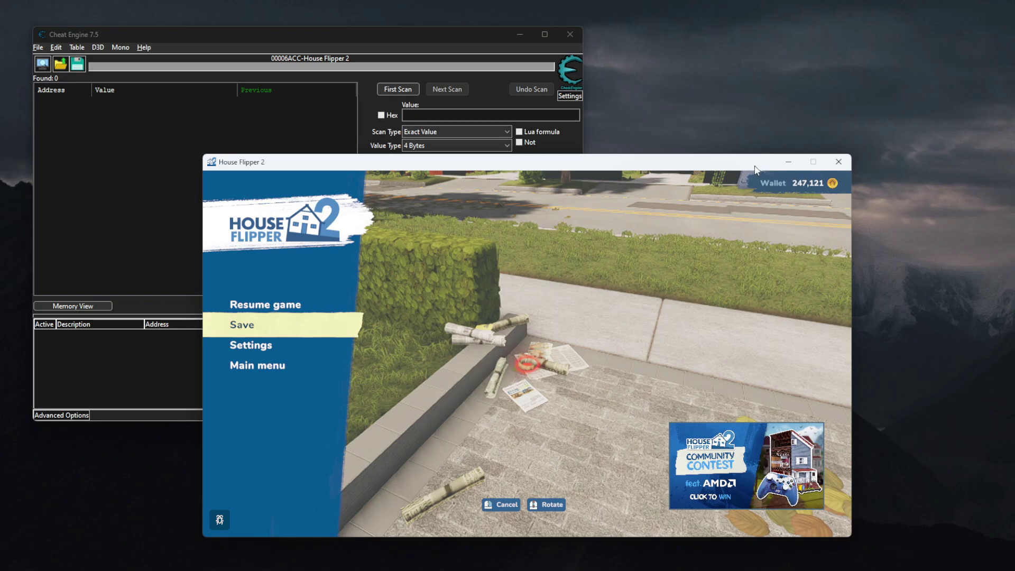
{"action": "left_click_drag", "start_coordinate": [814, 190], "coordinate": [887, 139]}
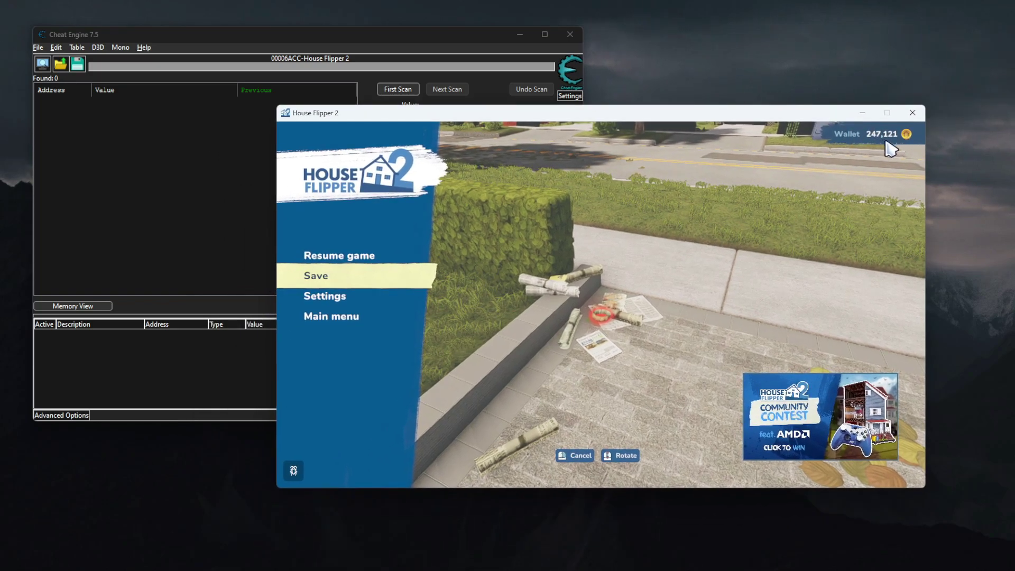
{"action": "left_click_drag", "start_coordinate": [888, 149], "coordinate": [966, 197]}
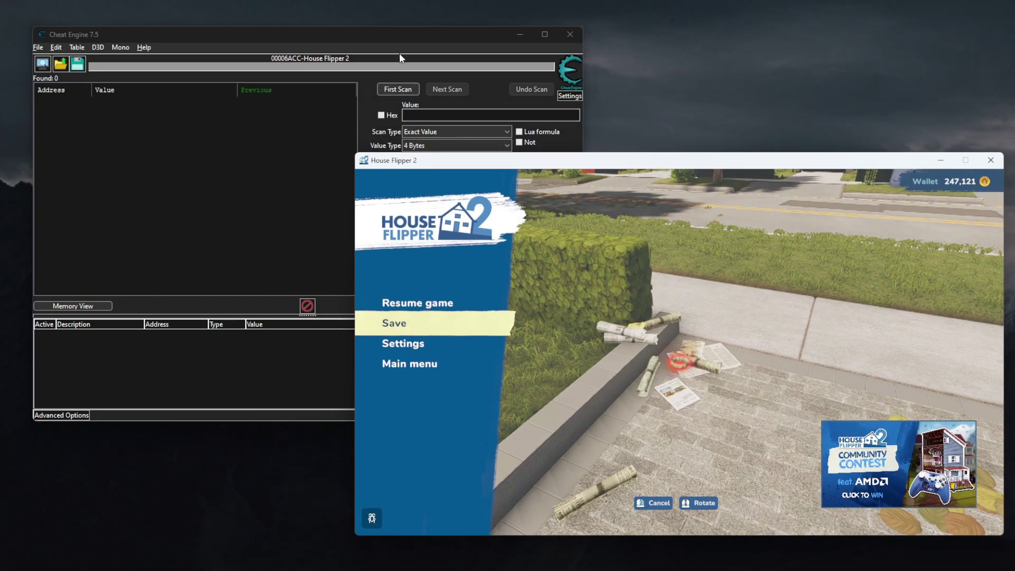
Step: Run a first scan in Cheat Engine for the exact value 247121 with the value type set to All
{"action": "left_click_drag", "start_coordinate": [403, 35], "coordinate": [401, 27]}
{"action": "left_click", "coordinate": [430, 105]}
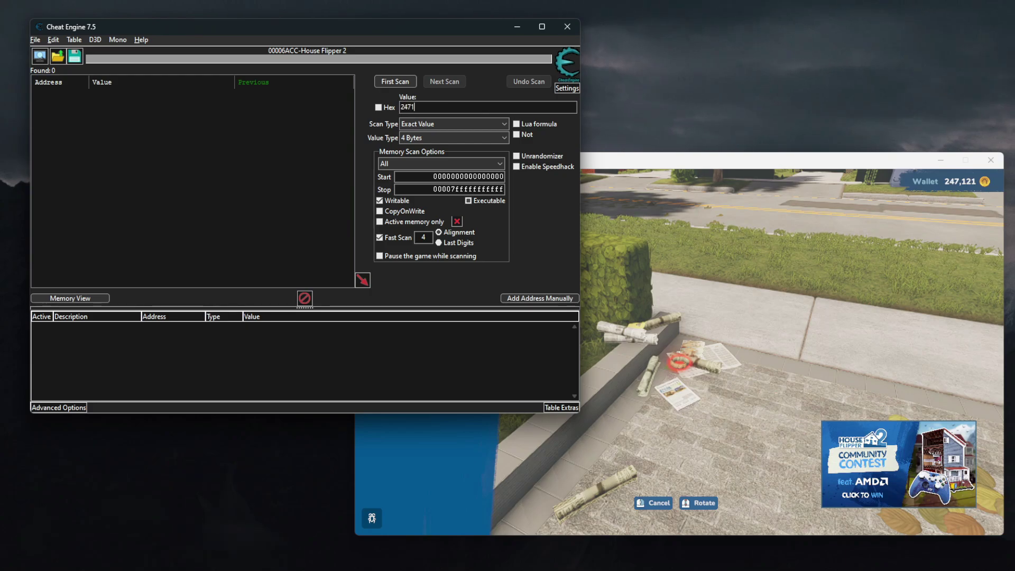
{"action": "left_click", "coordinate": [433, 124]}
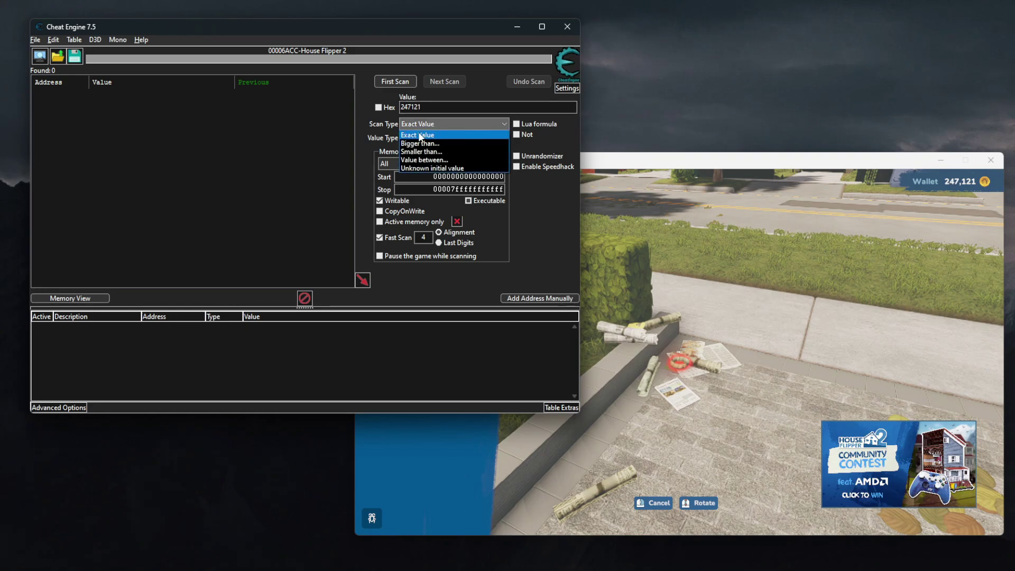
{"action": "left_click", "coordinate": [430, 123]}
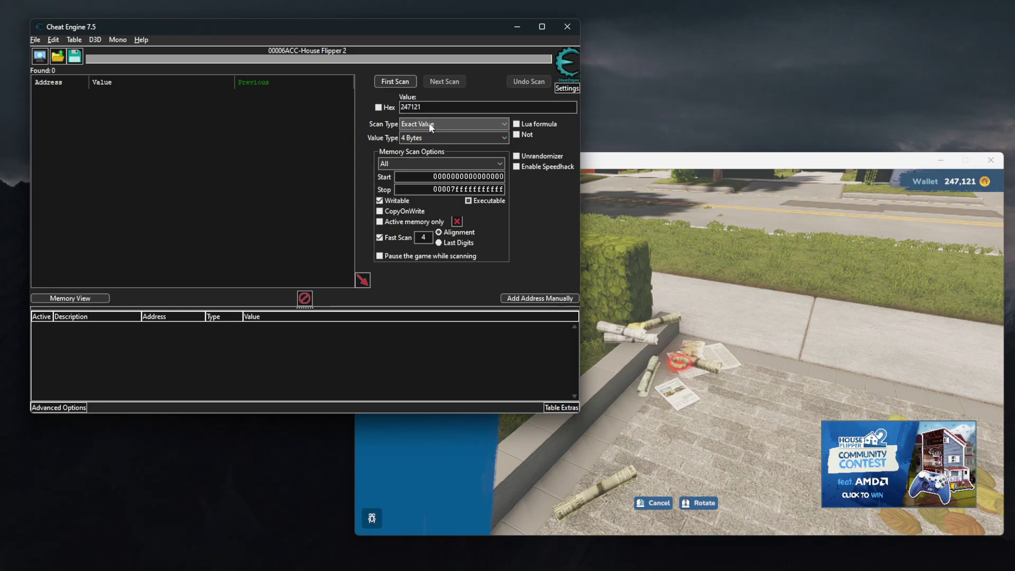
{"action": "left_click", "coordinate": [434, 138]}
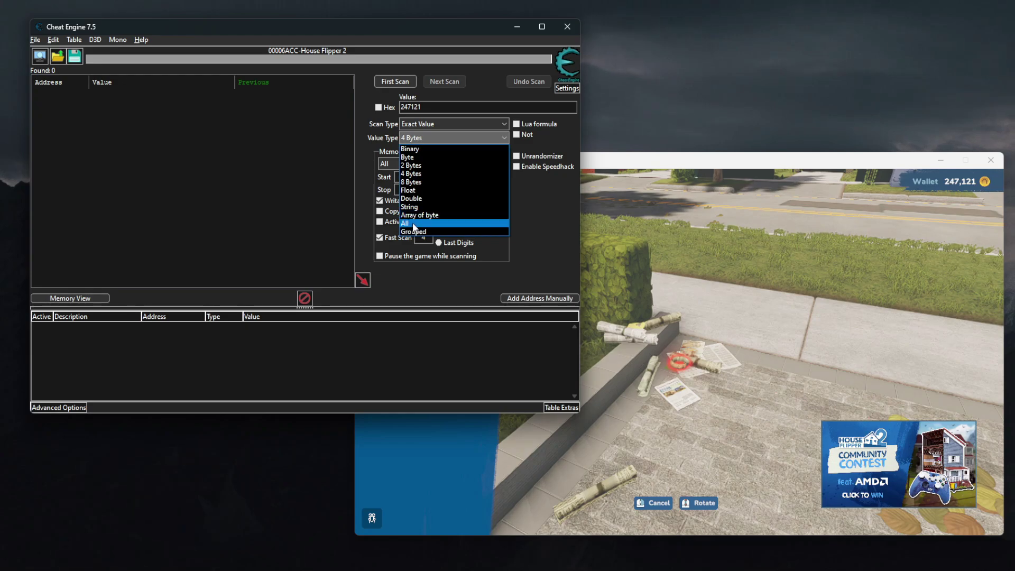
{"action": "left_click", "coordinate": [412, 224]}
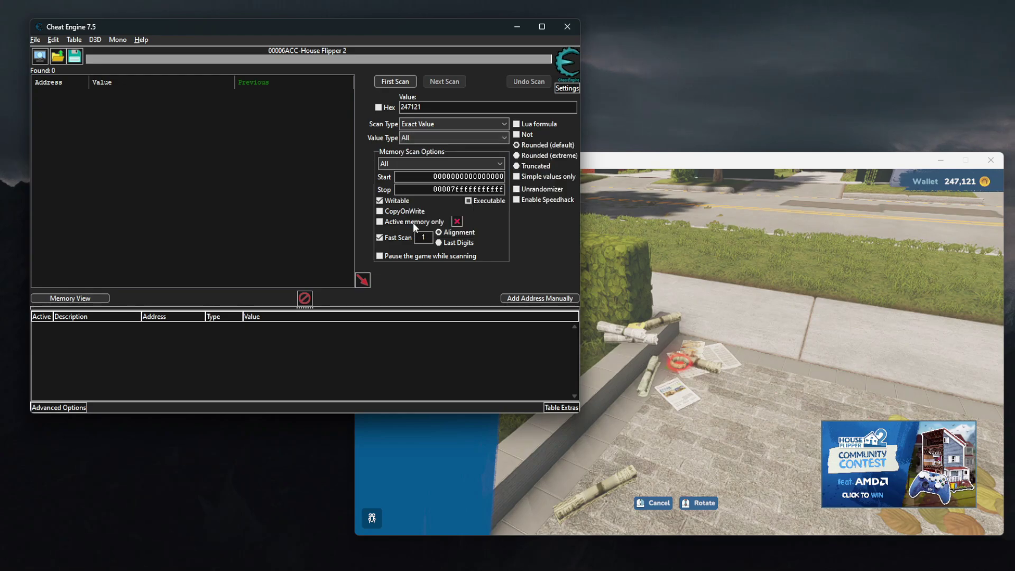
{"action": "left_click", "coordinate": [397, 83]}
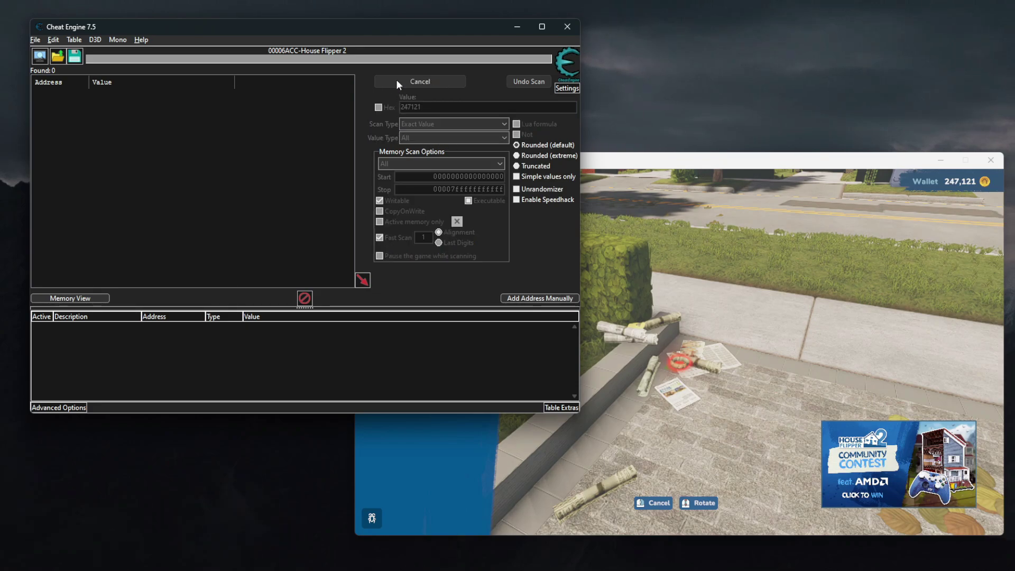
{"action": "left_click_drag", "start_coordinate": [250, 27], "coordinate": [338, 69]}
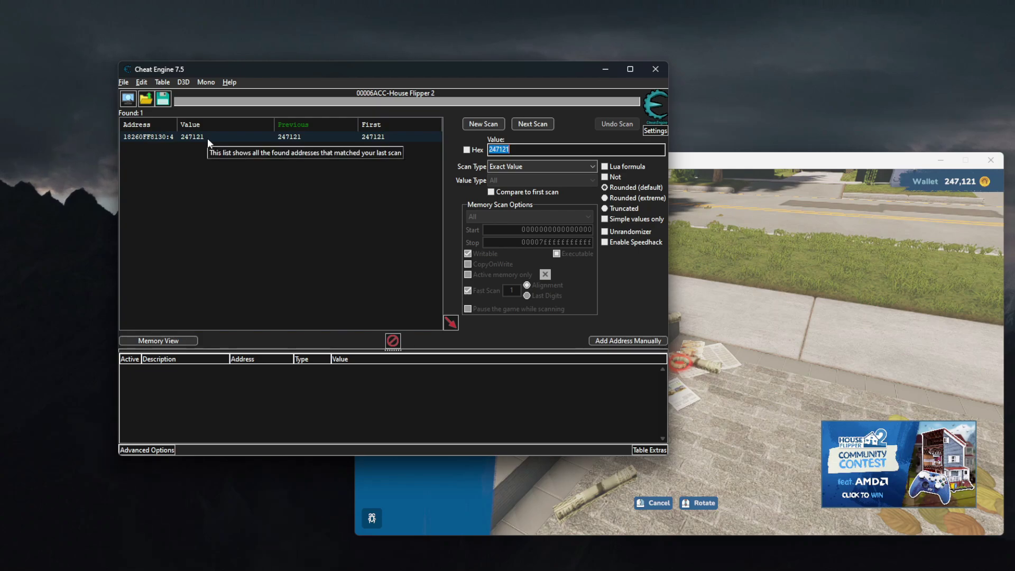
{"action": "left_click_drag", "start_coordinate": [355, 71], "coordinate": [300, 59]}
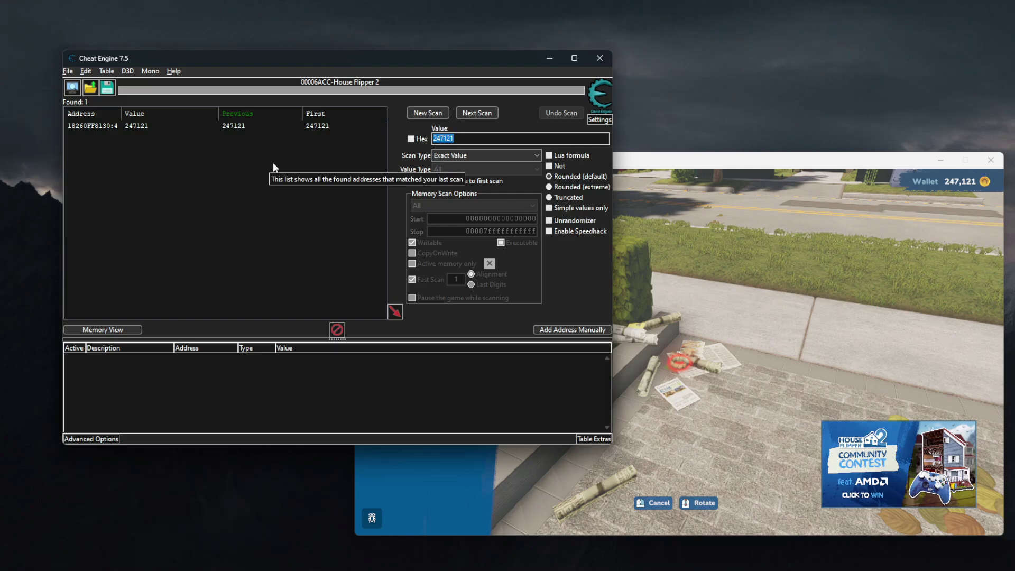
{"action": "left_click_drag", "start_coordinate": [792, 160], "coordinate": [763, 122]}
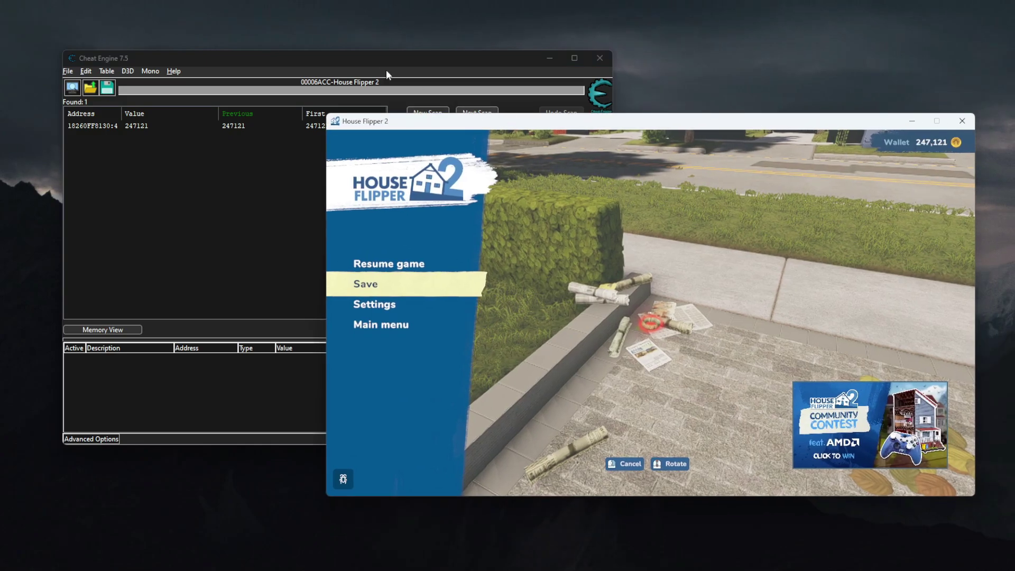
{"action": "left_click_drag", "start_coordinate": [369, 58], "coordinate": [313, 44]}
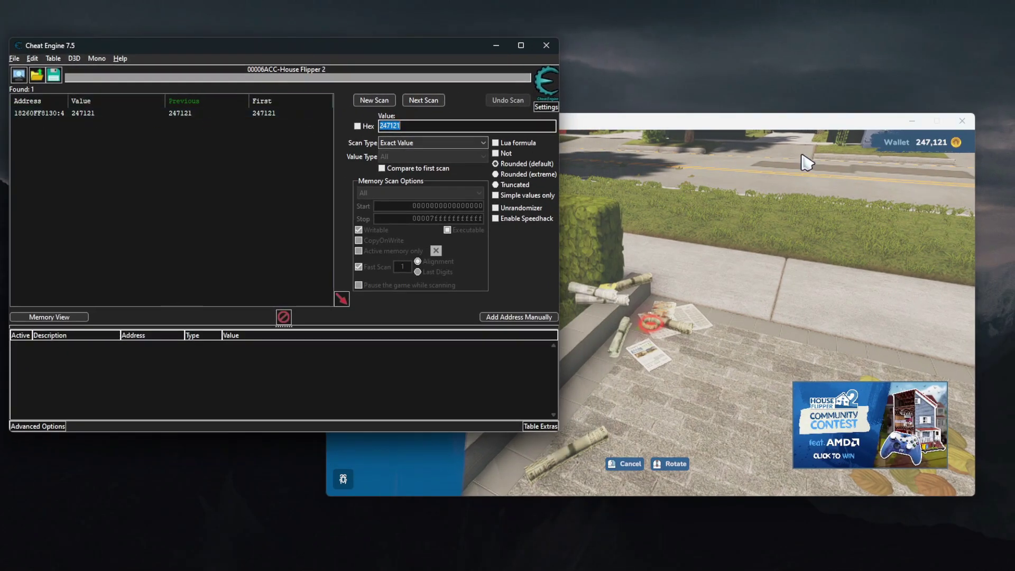
Step: Switch to House Flipper 2, resume the game and cancel placing the held bagel
{"action": "mouse_move", "coordinate": [821, 129]}
{"action": "left_mouse_down"}
{"action": "mouse_move", "coordinate": [897, 125]}
{"action": "mouse_move", "coordinate": [832, 144]}
{"action": "left_mouse_up"}
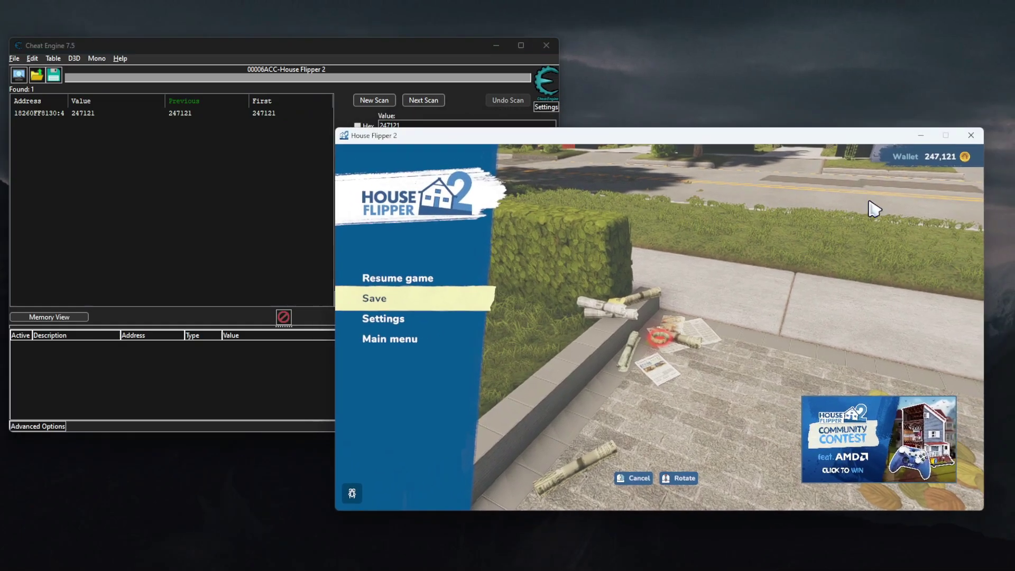
{"action": "left_click", "coordinate": [423, 284]}
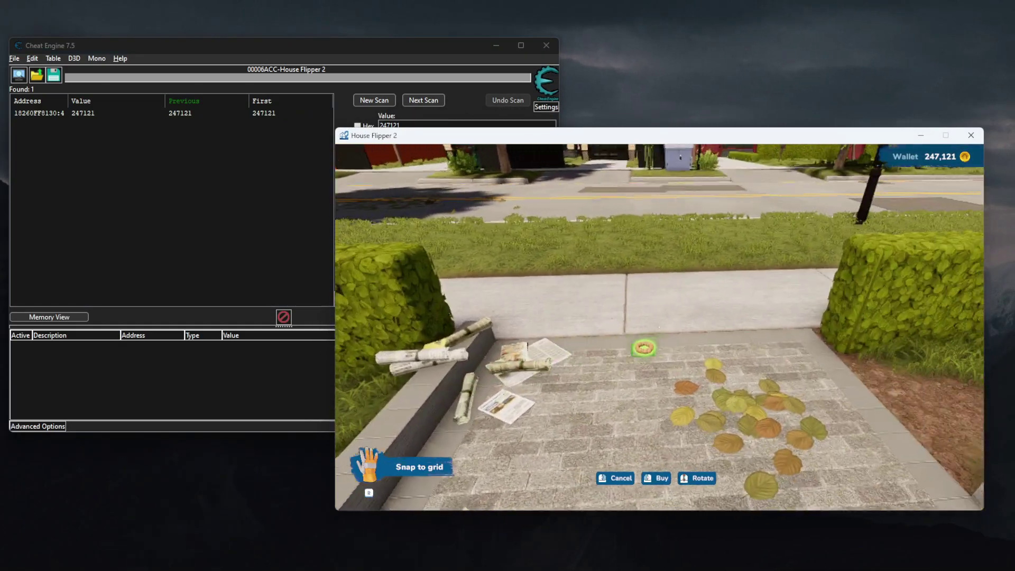
{"action": "key", "text": "Escape"}
{"action": "key", "text": "Escape"}
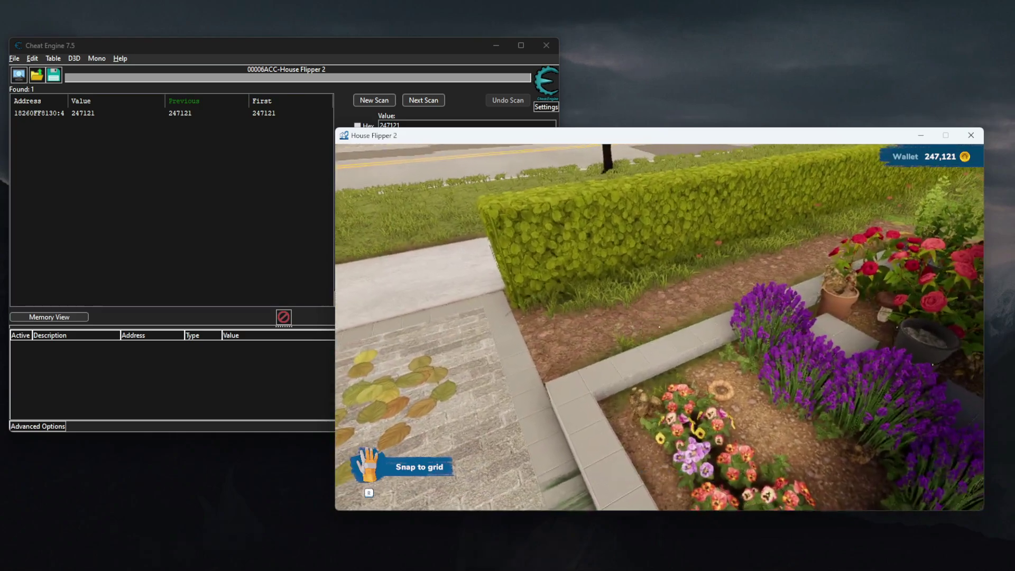
Step: Buy two pineapples from the store's groceries and place them on the soil beside the hedge
{"action": "key", "text": "Tab"}
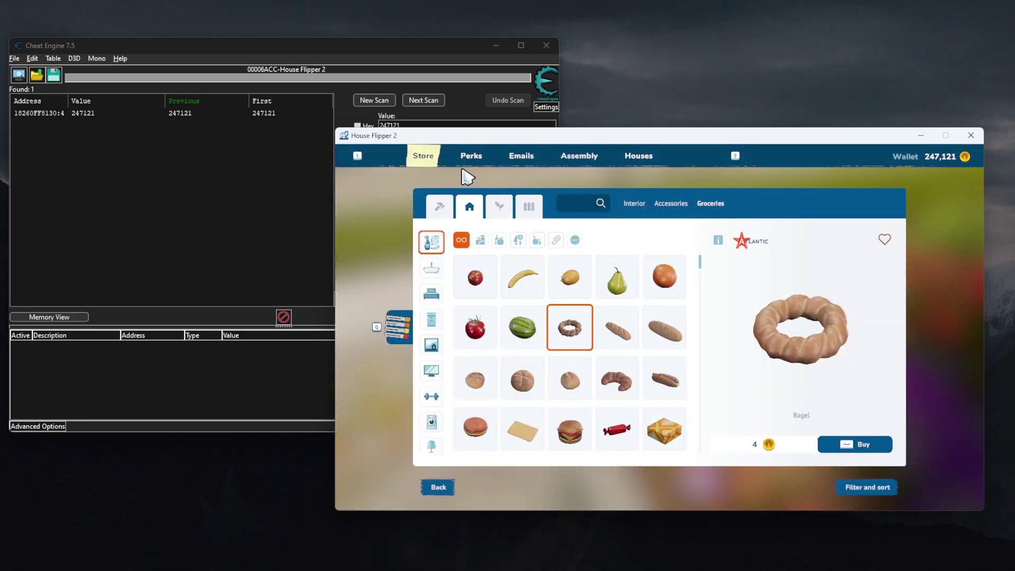
{"action": "scroll", "coordinate": [640, 317], "scroll_direction": "down", "scroll_amount": 5}
{"action": "left_click", "coordinate": [617, 354]}
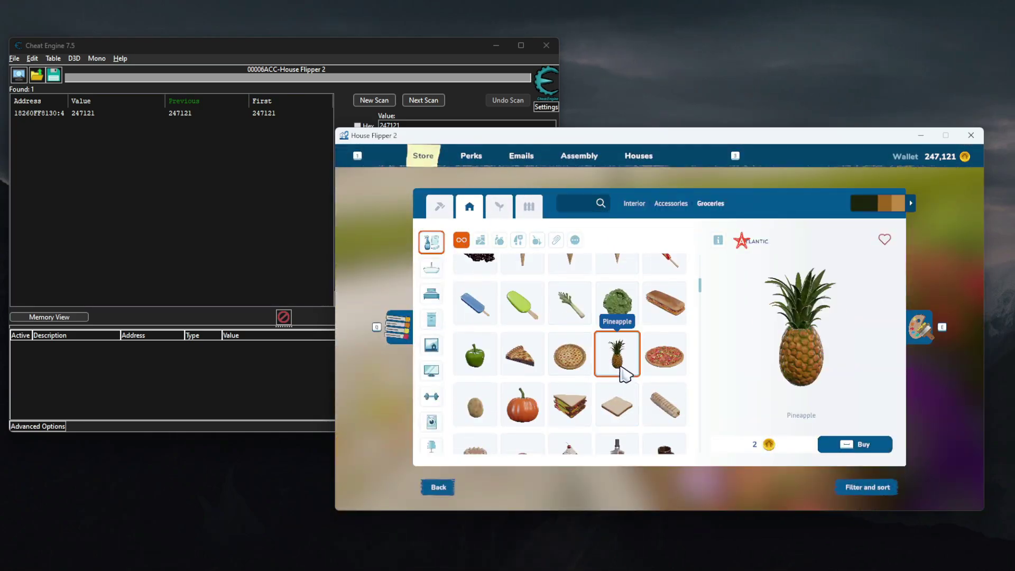
{"action": "left_click", "coordinate": [855, 444]}
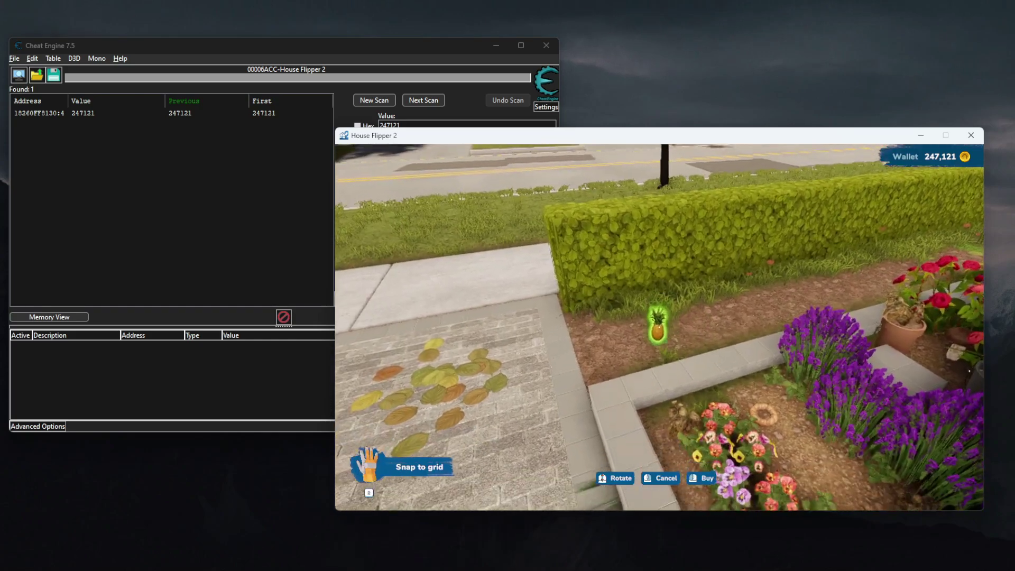
{"action": "left_click", "coordinate": [659, 323]}
{"action": "left_click", "coordinate": [658, 323]}
Step: Switch to Cheat Engine, run a next scan for the exact value 247117 and select the found address
{"action": "key", "text": "alt+Tab"}
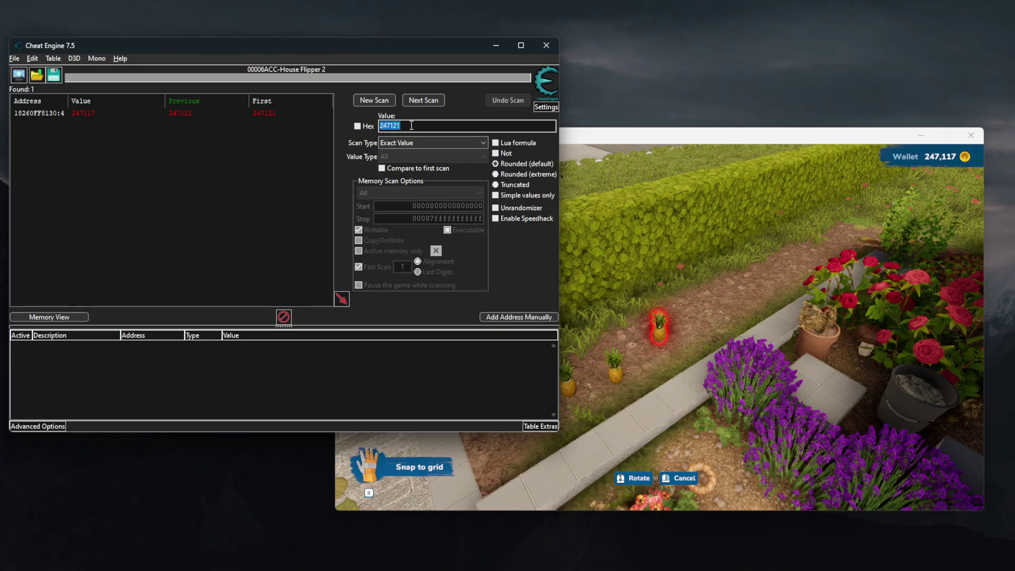
{"action": "type", "text": "247117"}
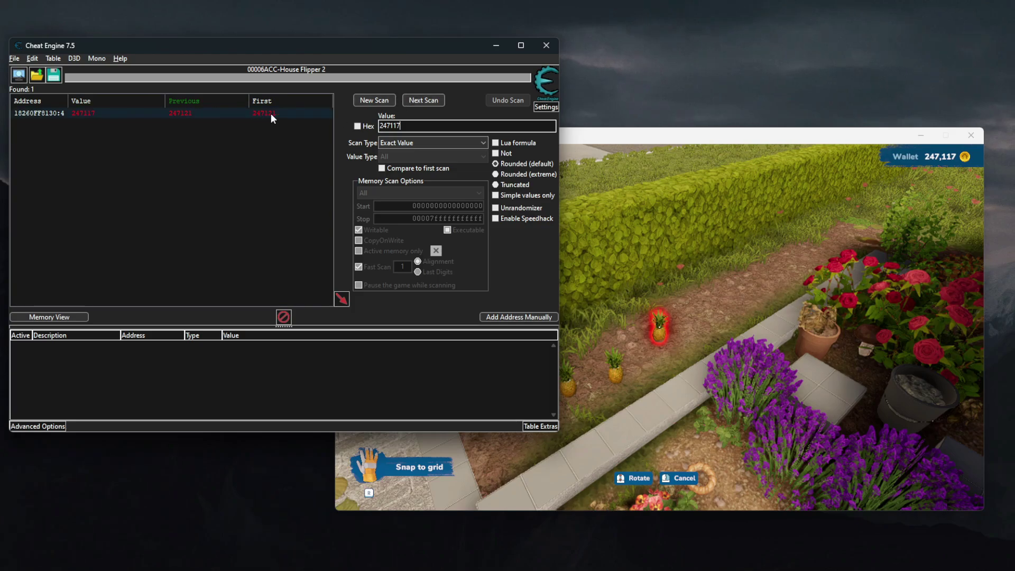
{"action": "double_click", "coordinate": [372, 126]}
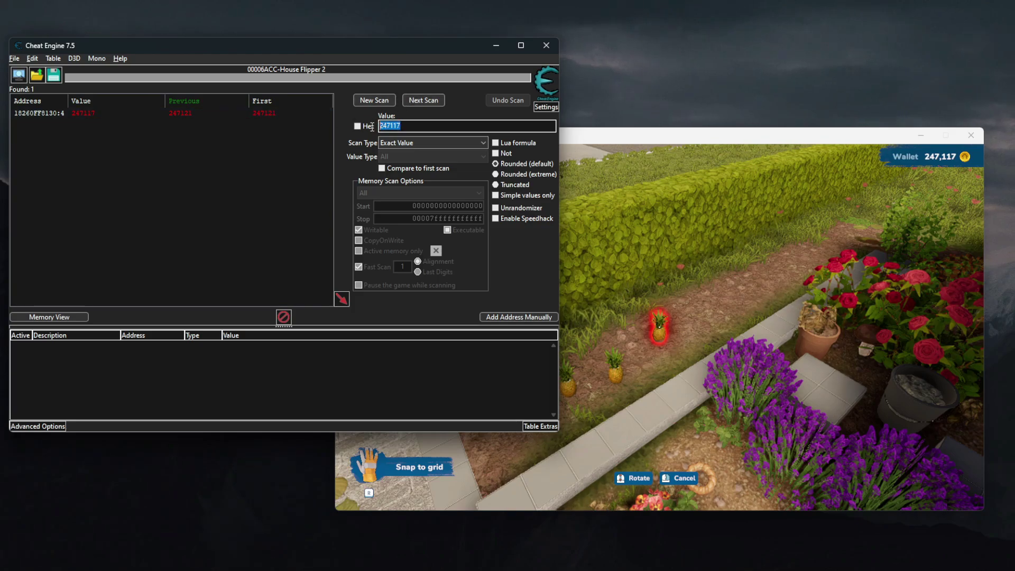
{"action": "left_click", "coordinate": [421, 101]}
{"action": "left_click", "coordinate": [89, 113]}
{"action": "left_click", "coordinate": [178, 116]}
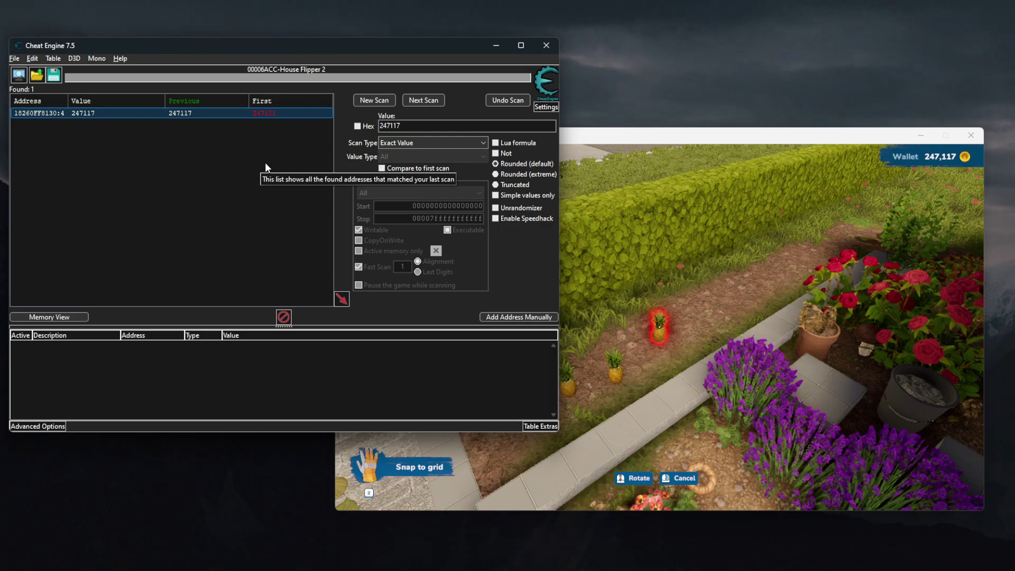
{"action": "left_click_drag", "start_coordinate": [342, 45], "coordinate": [537, 59]}
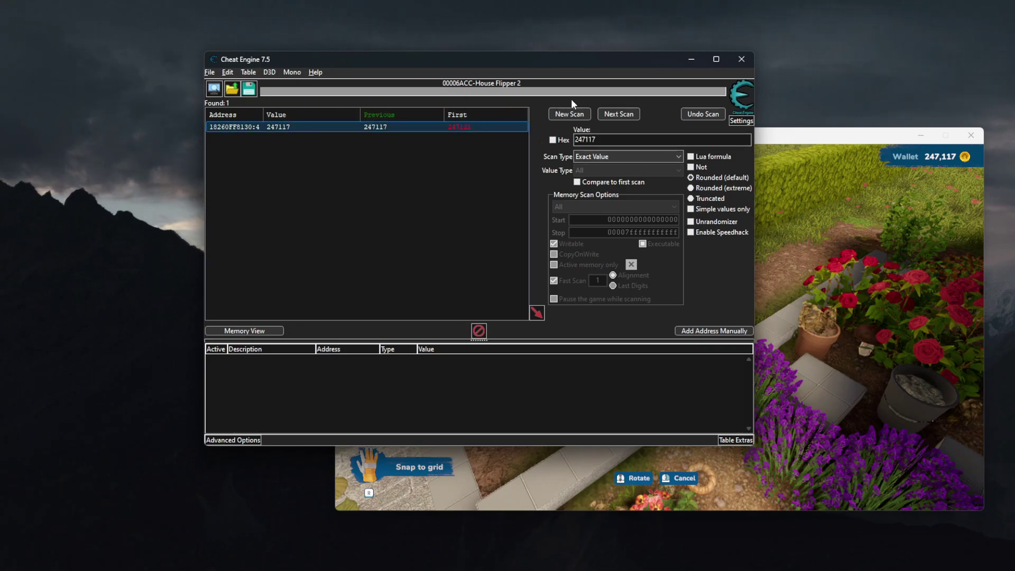
{"action": "left_click_drag", "start_coordinate": [603, 61], "coordinate": [466, 59]}
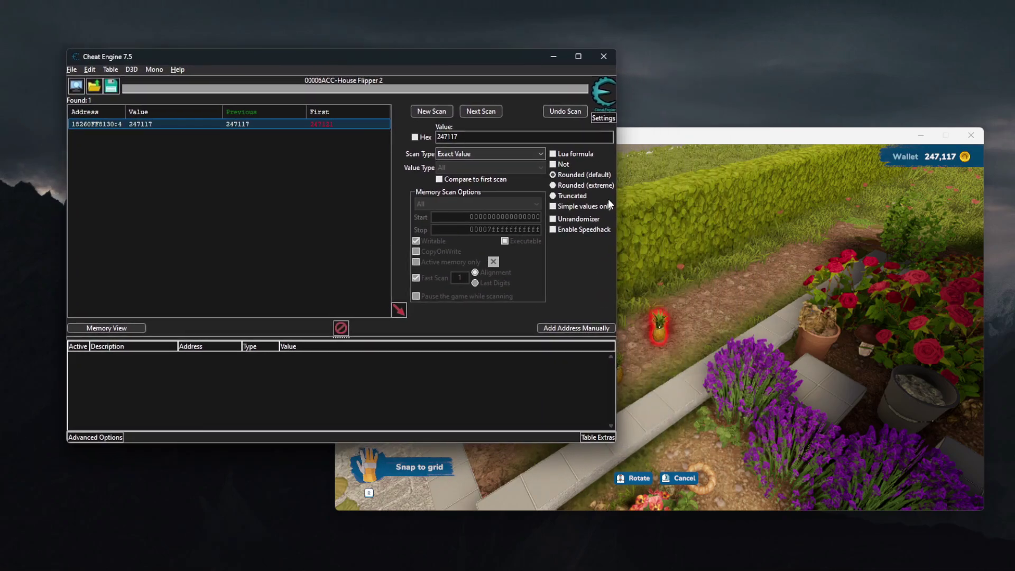
Step: Change the value of the found address in the scan results to 6969
{"action": "right_click", "coordinate": [150, 125]}
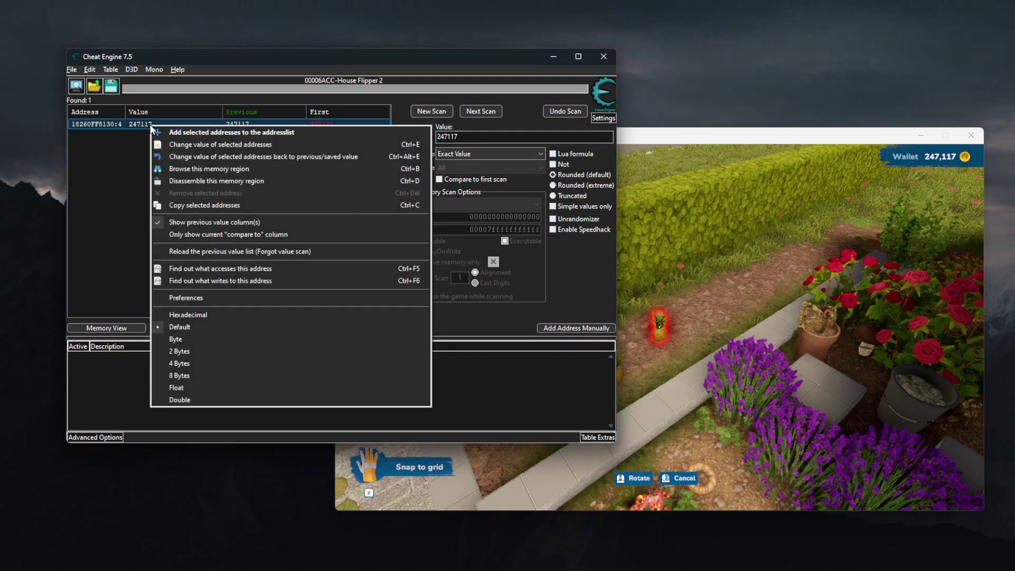
{"action": "left_click", "coordinate": [237, 145]}
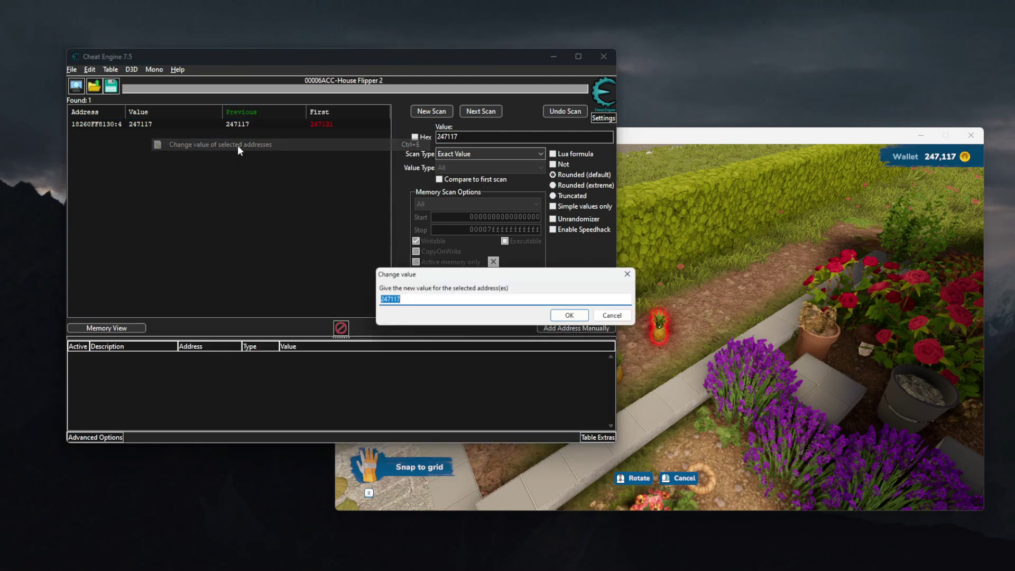
{"action": "left_click_drag", "start_coordinate": [433, 278], "coordinate": [537, 202]}
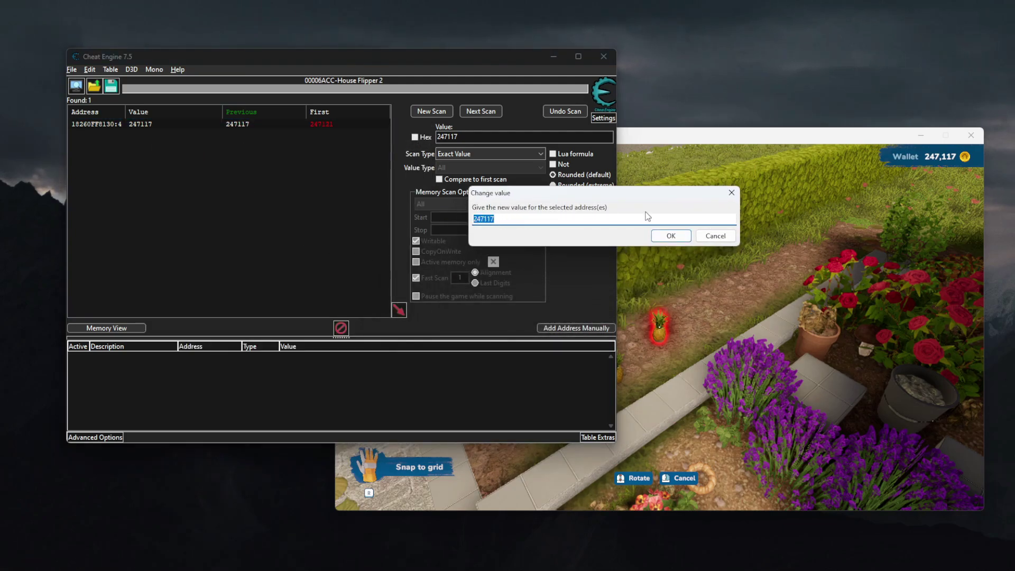
{"action": "type", "text": "6969"}
{"action": "left_click", "coordinate": [677, 236]}
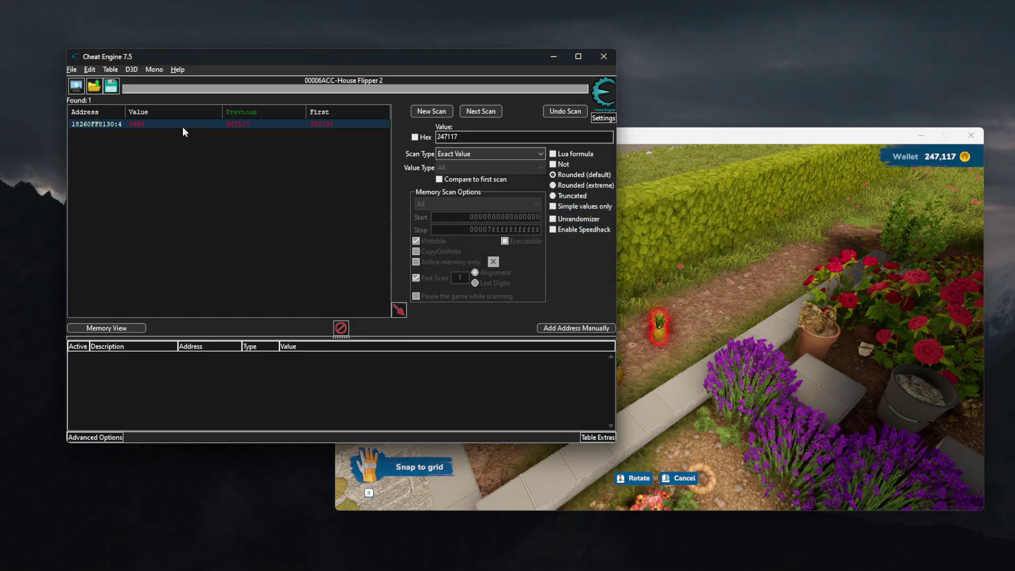
Step: Switch to House Flipper 2, buy the held pineapple, cancel placing another and return to the store's groceries
{"action": "key", "text": "alt+Tab"}
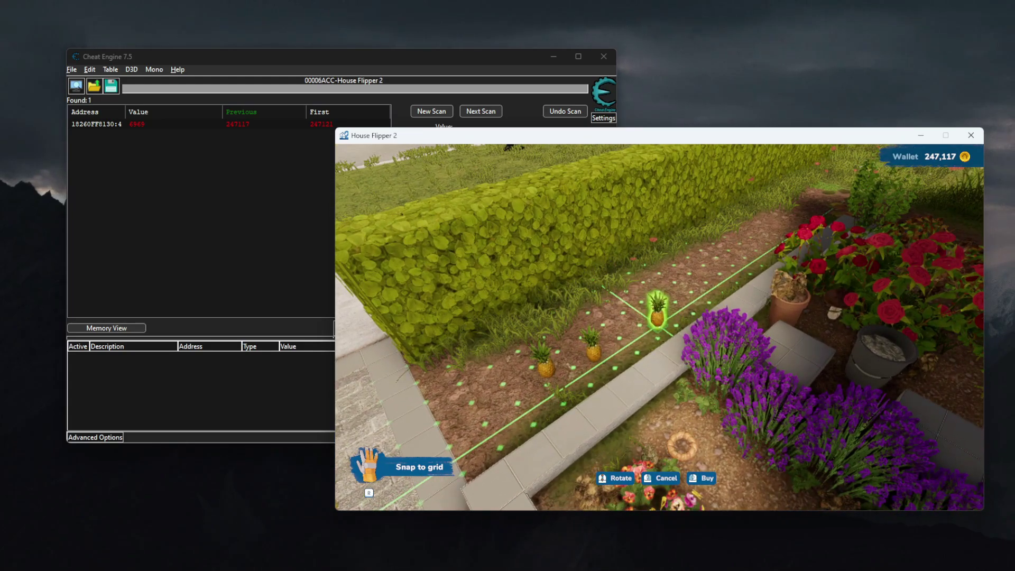
{"action": "left_click", "coordinate": [660, 317]}
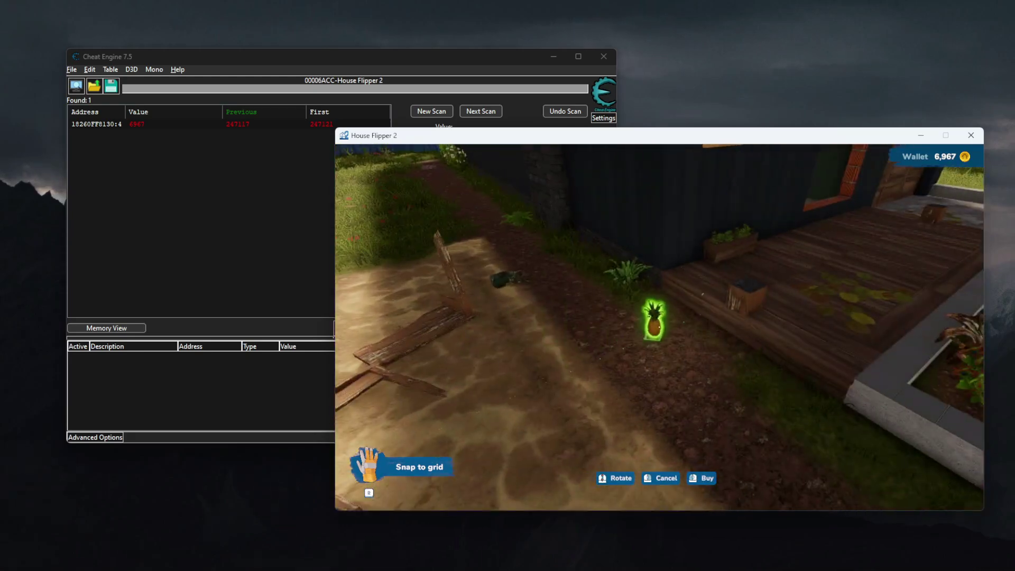
{"action": "right_click", "coordinate": [980, 327]}
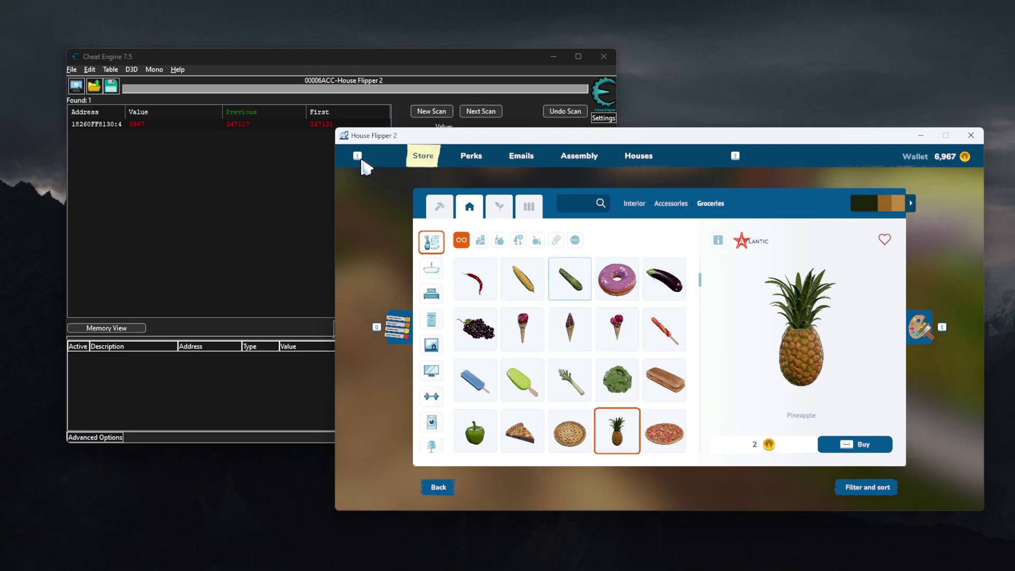
{"action": "left_click", "coordinate": [453, 486]}
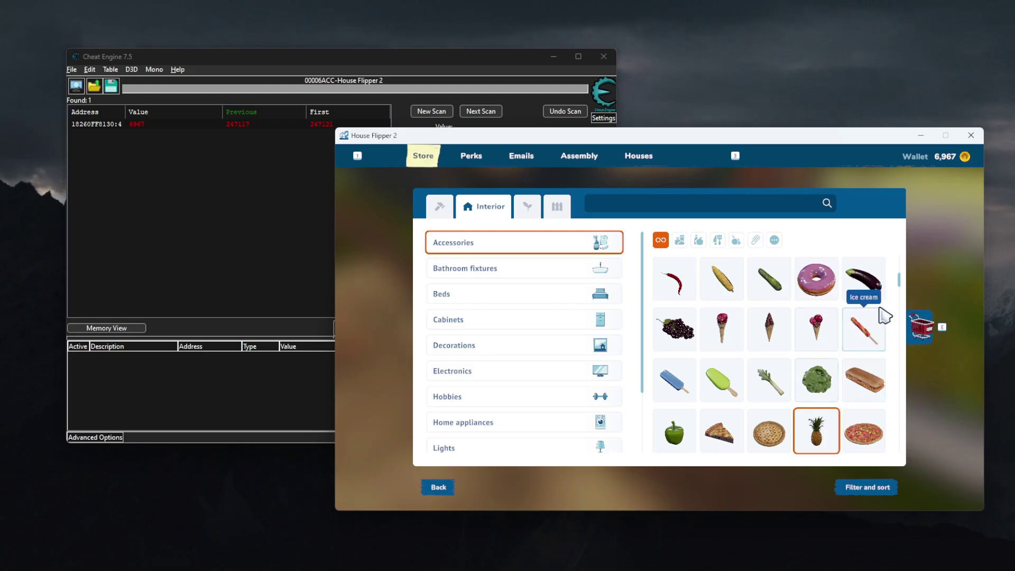
Step: Switch to Cheat Engine and set the scan value to 4 without running a scan
{"action": "left_click", "coordinate": [245, 177]}
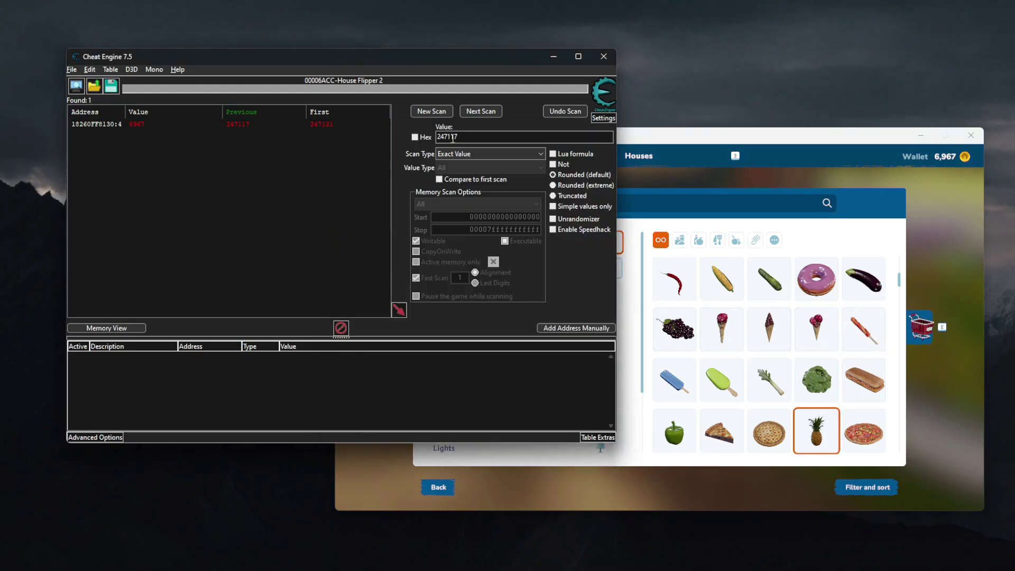
{"action": "type", "text": "5"}
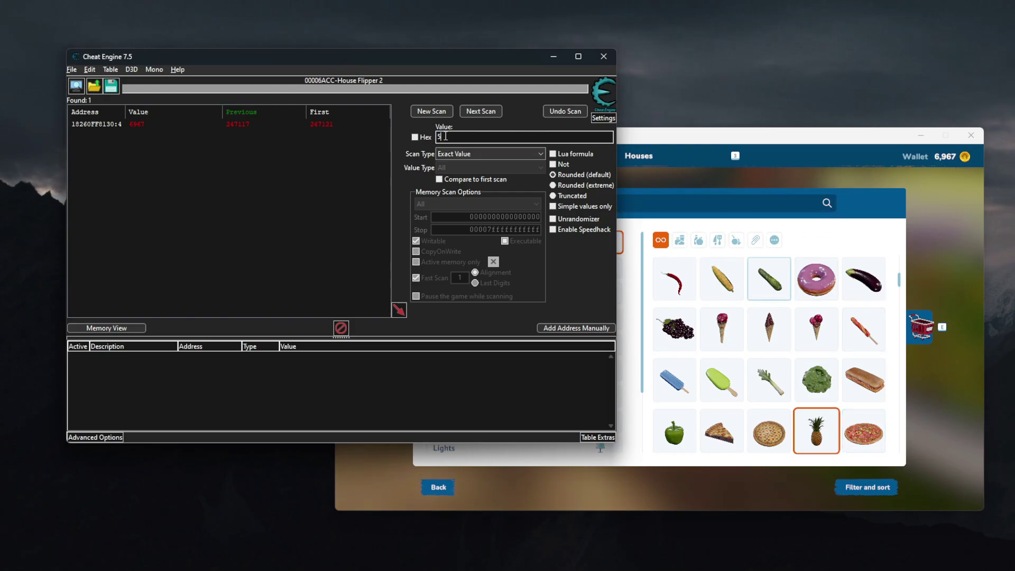
{"action": "key", "text": "BackSpace"}
{"action": "type", "text": "4"}
{"action": "double_click", "coordinate": [453, 135]}
{"action": "type", "text": "3"}
{"action": "left_click_drag", "start_coordinate": [447, 137], "coordinate": [408, 136]}
{"action": "type", "text": "4"}
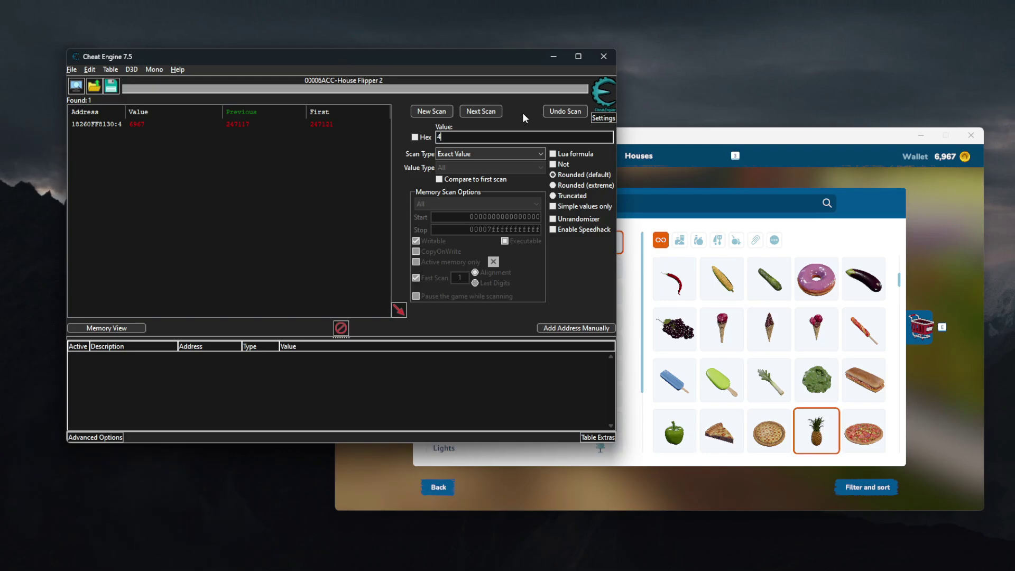
Step: Reposition the House Flipper 2 and Cheat Engine windows so the found address and the game's wallet are both in view
{"action": "left_click_drag", "start_coordinate": [807, 137], "coordinate": [779, 139]}
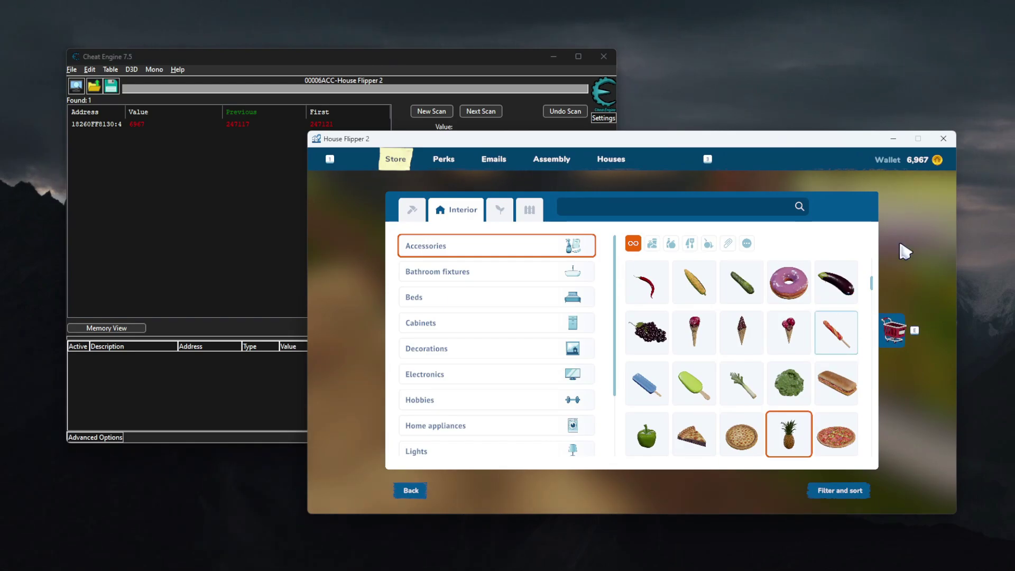
{"action": "left_click_drag", "start_coordinate": [719, 141], "coordinate": [721, 173]}
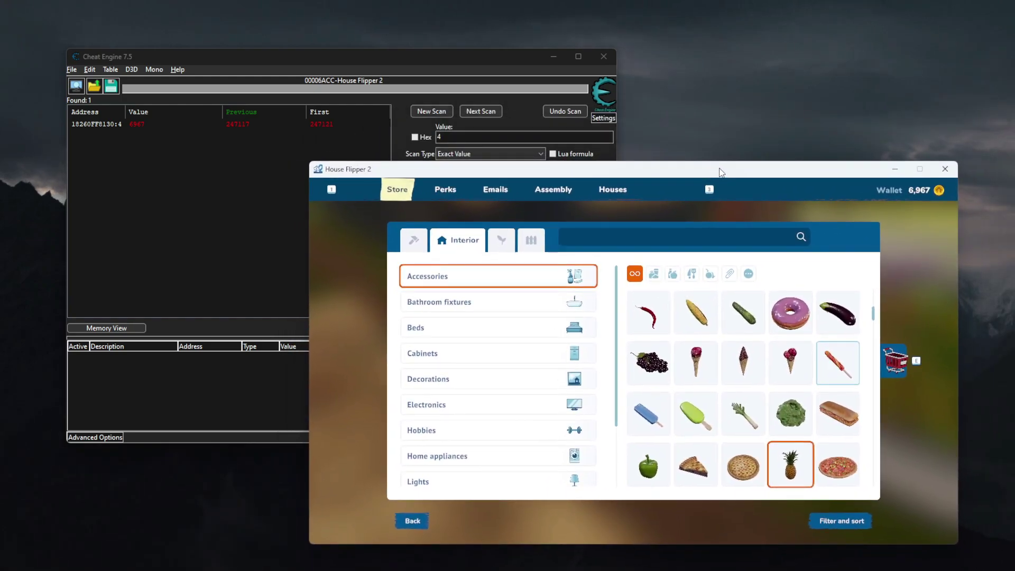
{"action": "left_click_drag", "start_coordinate": [808, 168], "coordinate": [787, 162]}
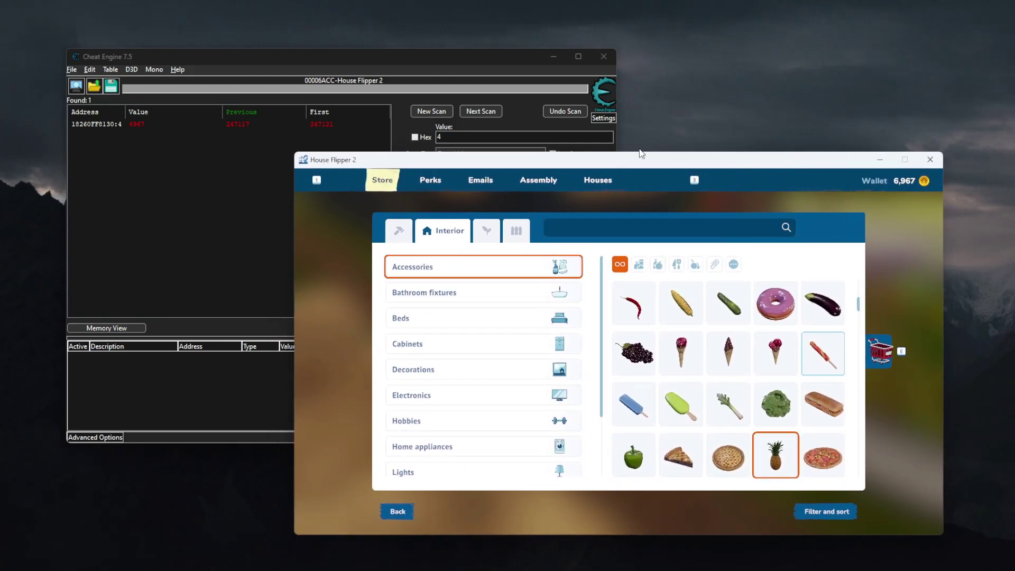
{"action": "mouse_move", "coordinate": [456, 55]}
{"action": "left_mouse_down"}
{"action": "mouse_move", "coordinate": [598, 86]}
{"action": "mouse_move", "coordinate": [446, 68]}
{"action": "left_mouse_up"}
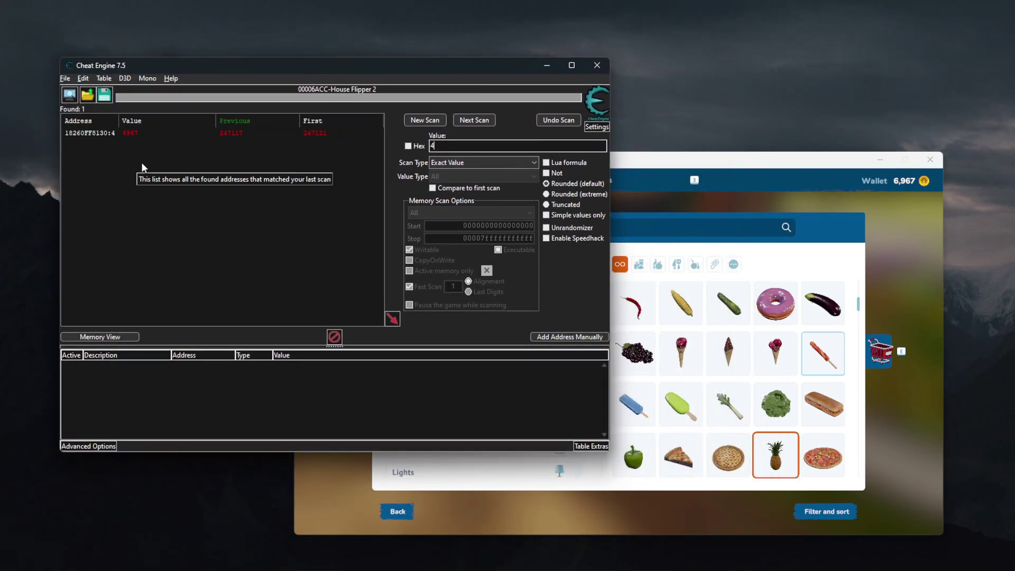
{"action": "left_click_drag", "start_coordinate": [722, 166], "coordinate": [757, 159]}
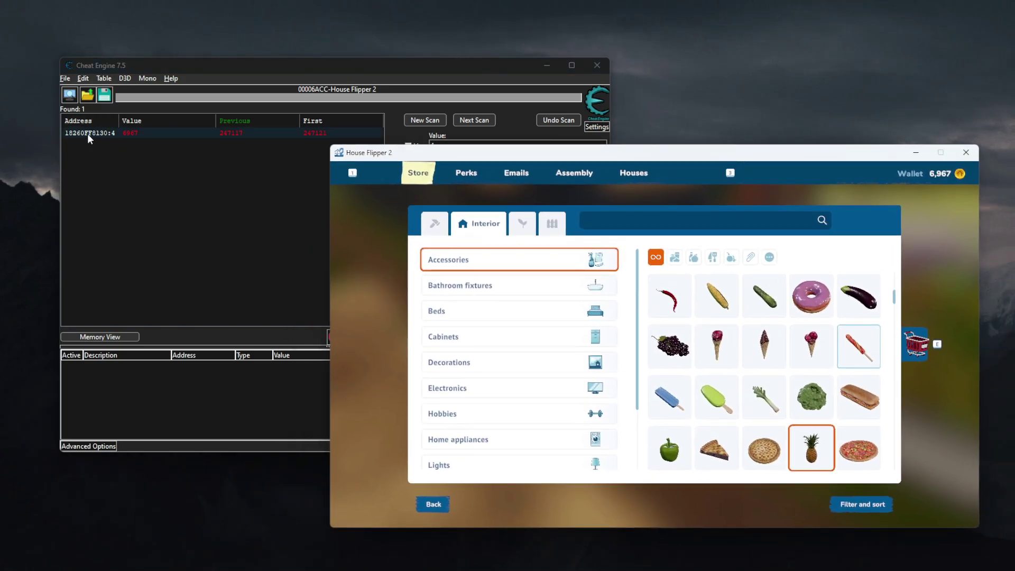
Step: Add the found address to Cheat Engine's address list and set its value to 999999999
{"action": "double_click", "coordinate": [86, 133]}
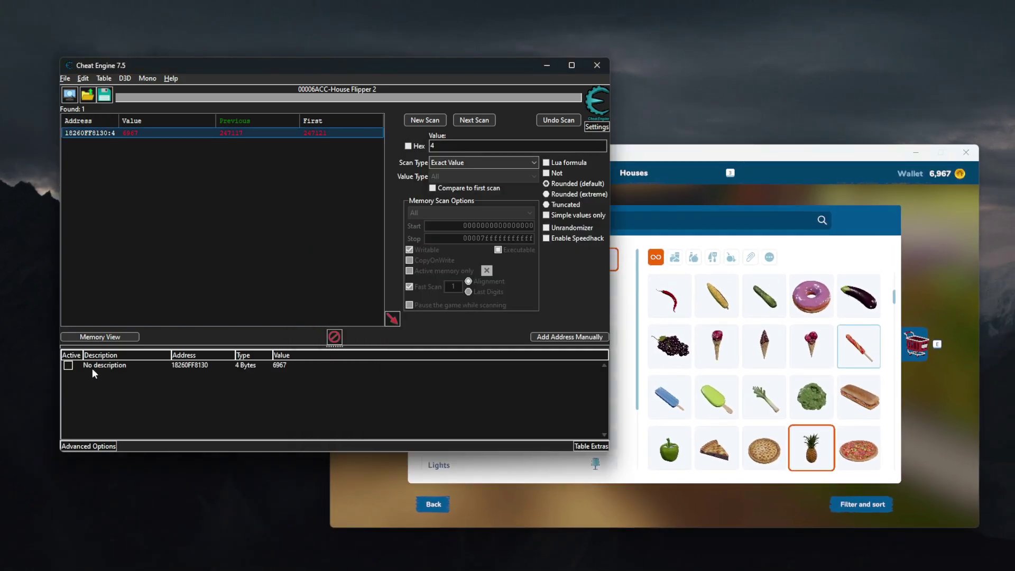
{"action": "double_click", "coordinate": [279, 366]}
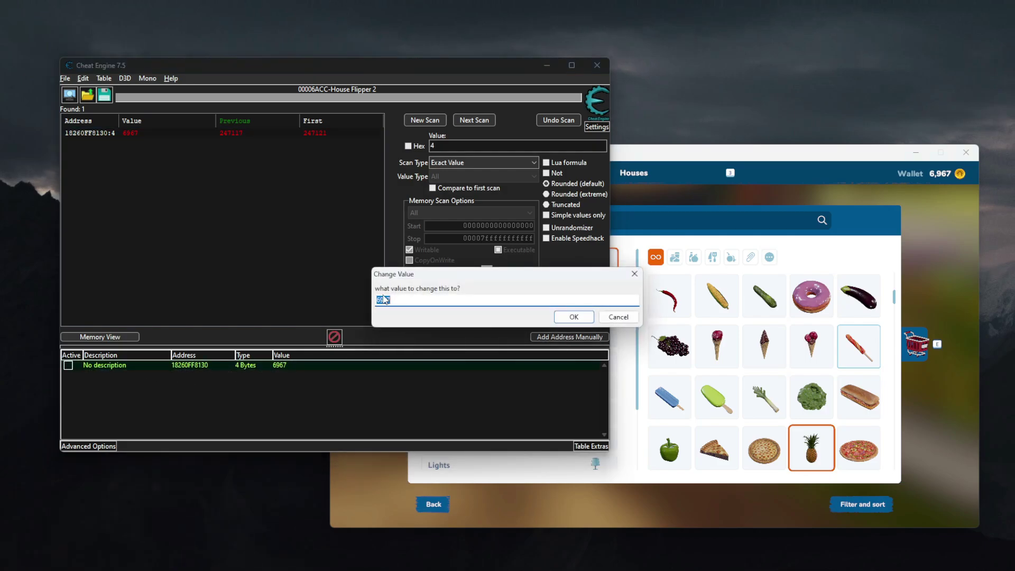
{"action": "type", "text": "999999999"}
{"action": "key", "text": "Return"}
Step: Switch to House Flipper 2, reopen the store's groceries, buy several corn cobs and place them on the wooden deck
{"action": "left_click", "coordinate": [937, 318]}
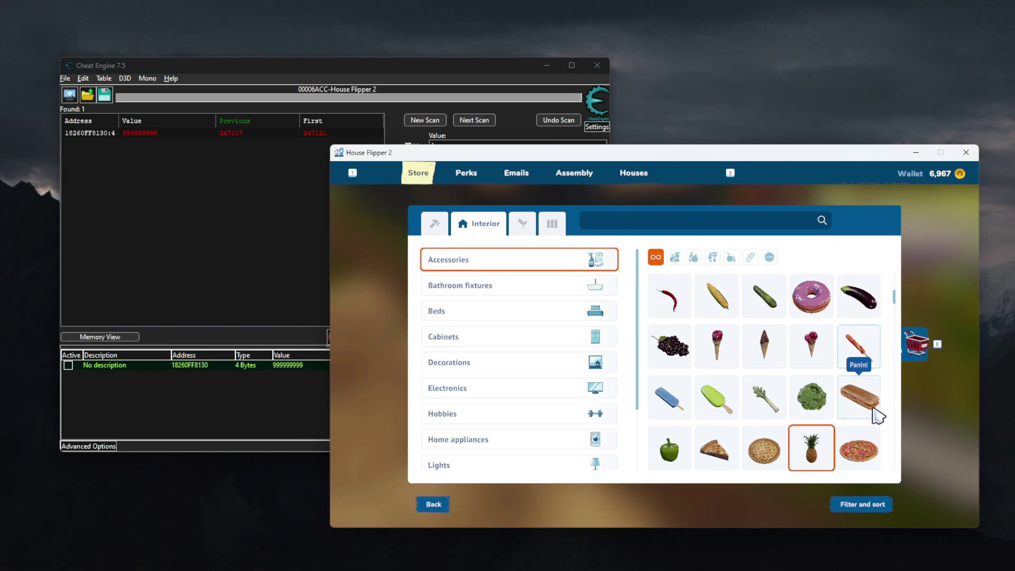
{"action": "key", "text": "Escape"}
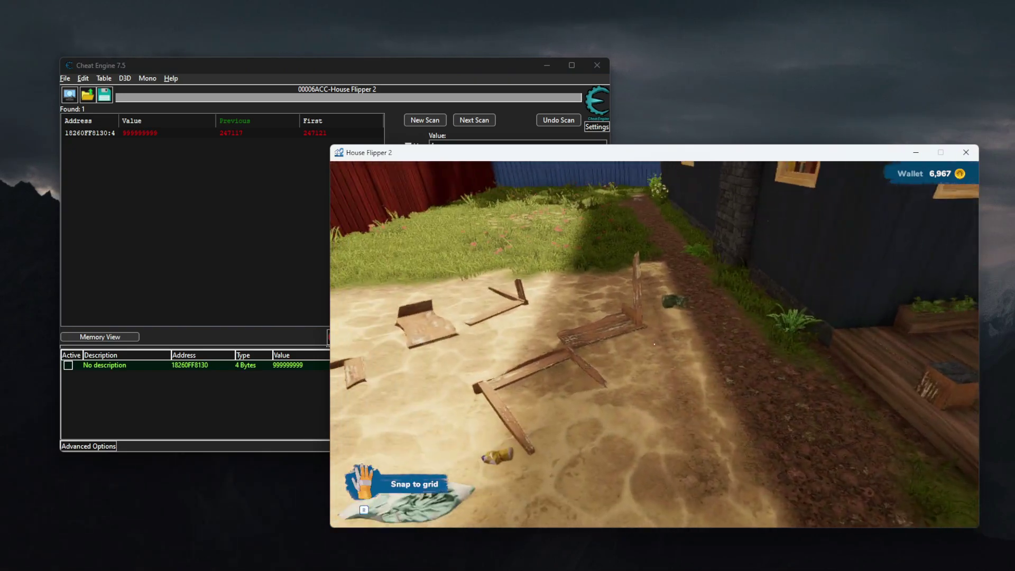
{"action": "key", "text": "Tab"}
{"action": "left_click", "coordinate": [733, 313]}
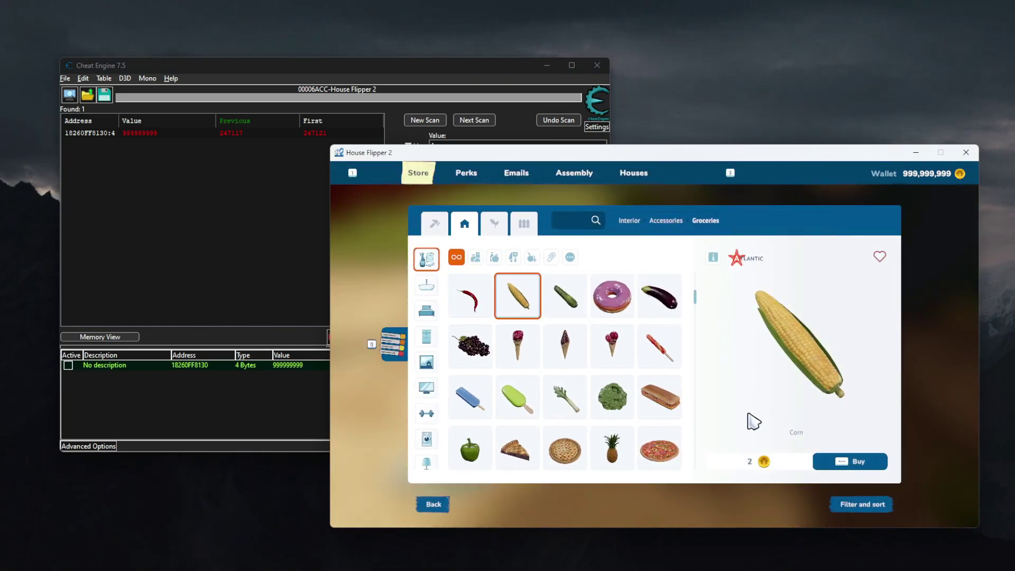
{"action": "left_click", "coordinate": [831, 464]}
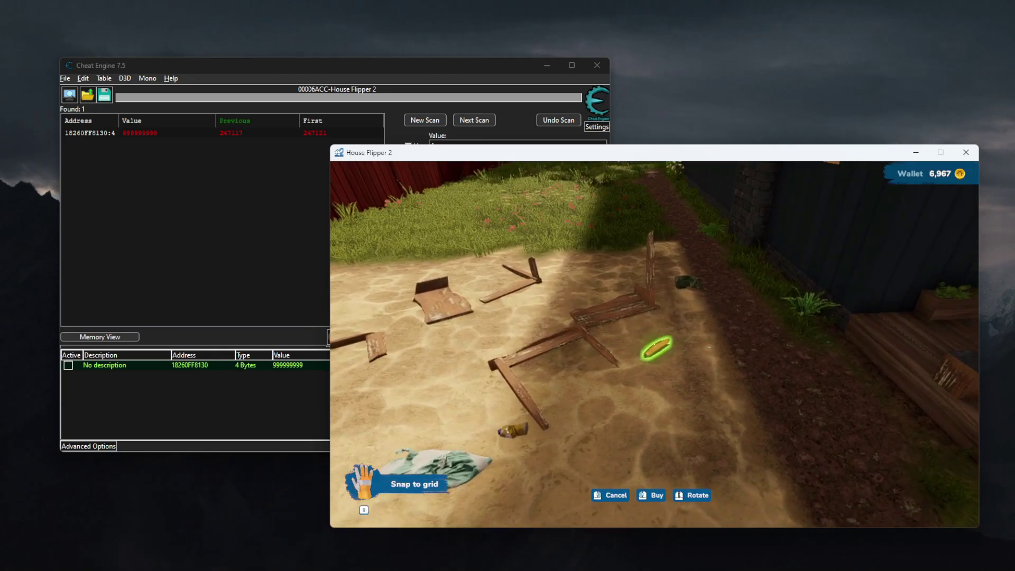
{"action": "left_click", "coordinate": [655, 345]}
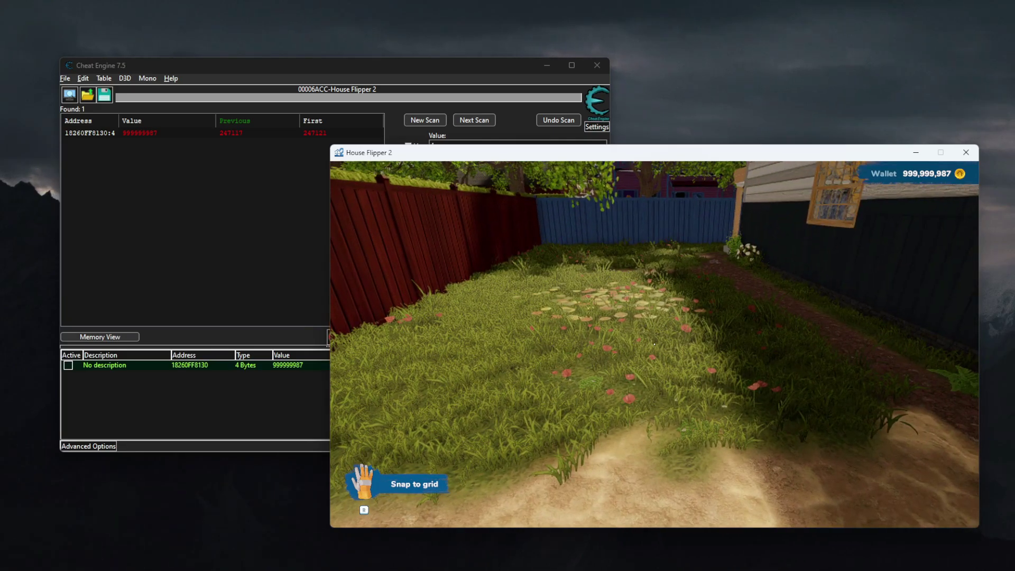
{"action": "mouse_move", "coordinate": [654, 344]}
{"action": "key", "text": "w"}
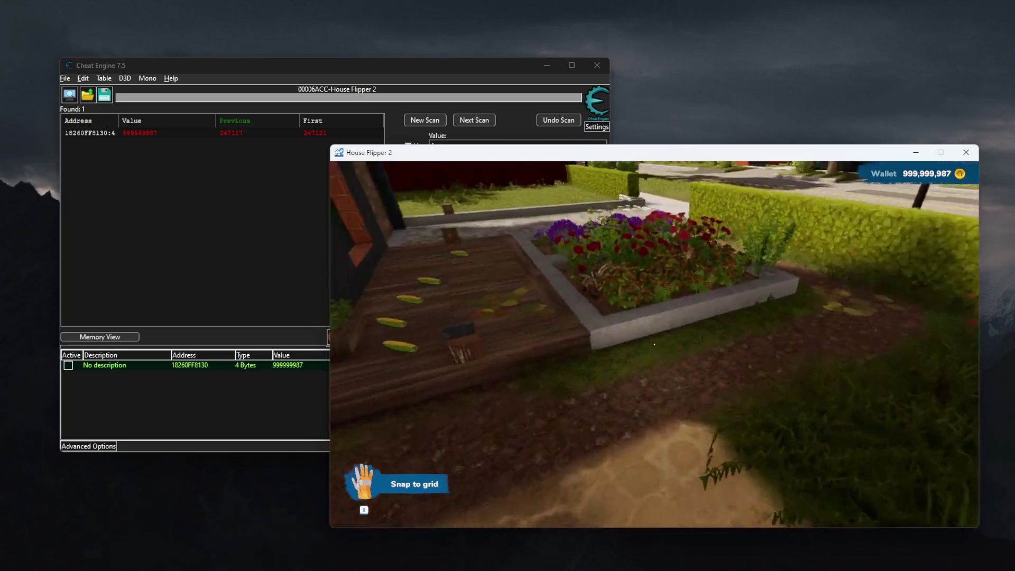